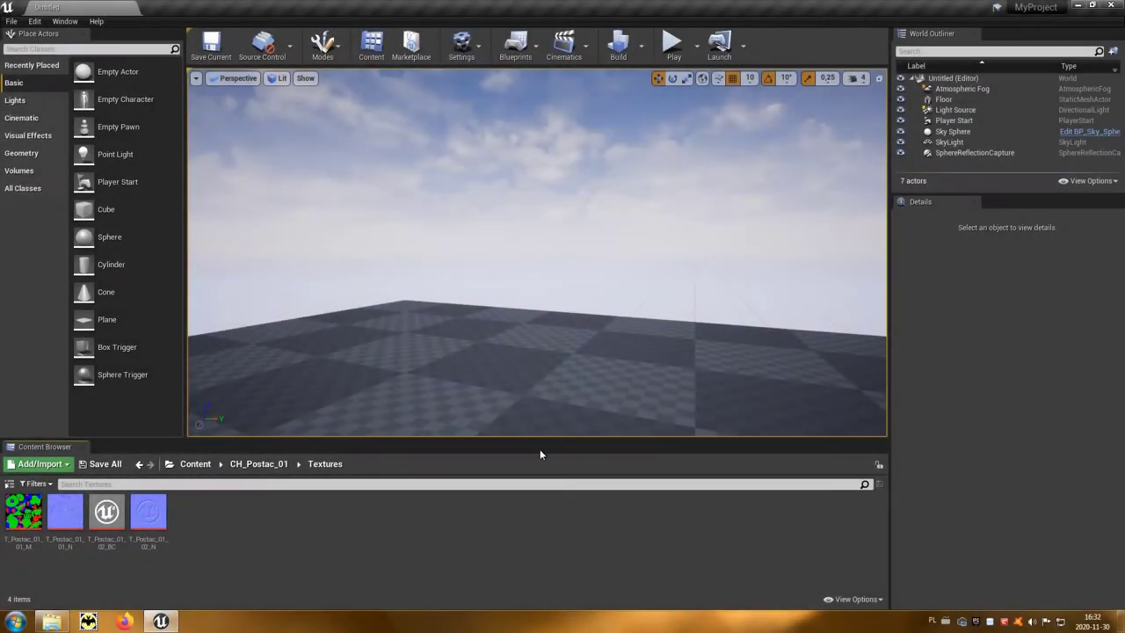
Create a new folder named Animations inside CH_Postac_01 in the Content Browser
left_click(262, 466)
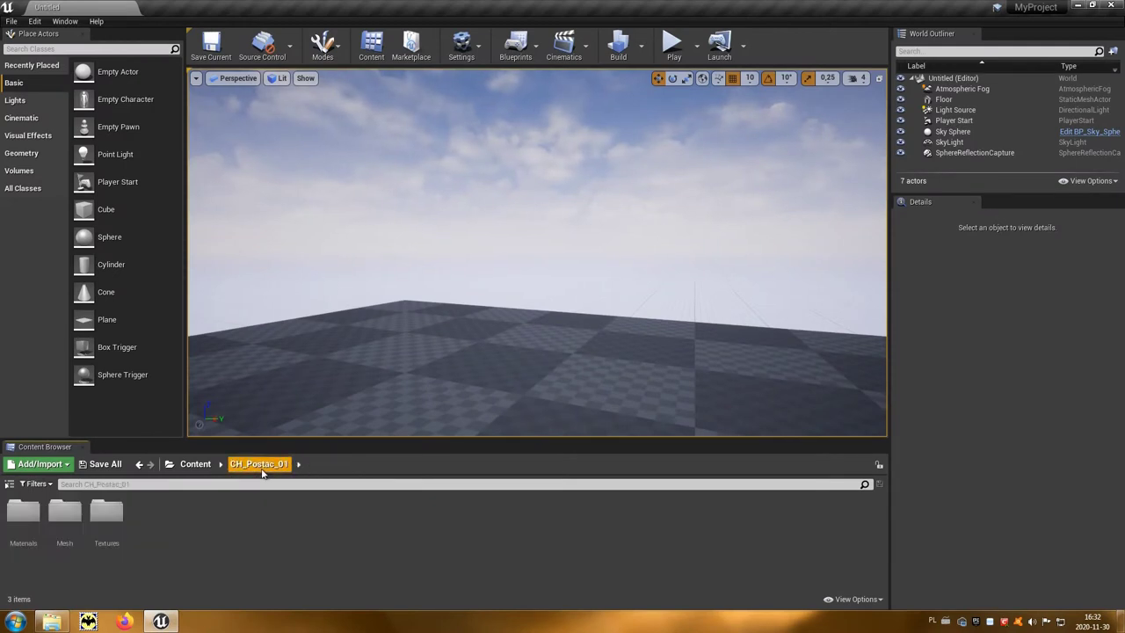
right_click(188, 521)
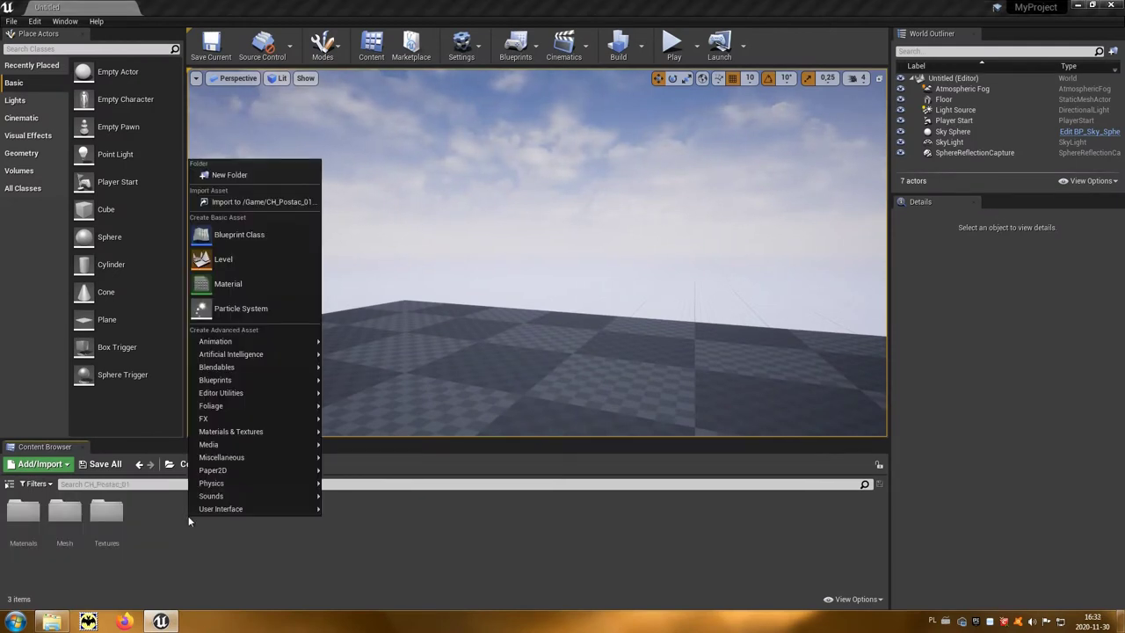
left_click(257, 176)
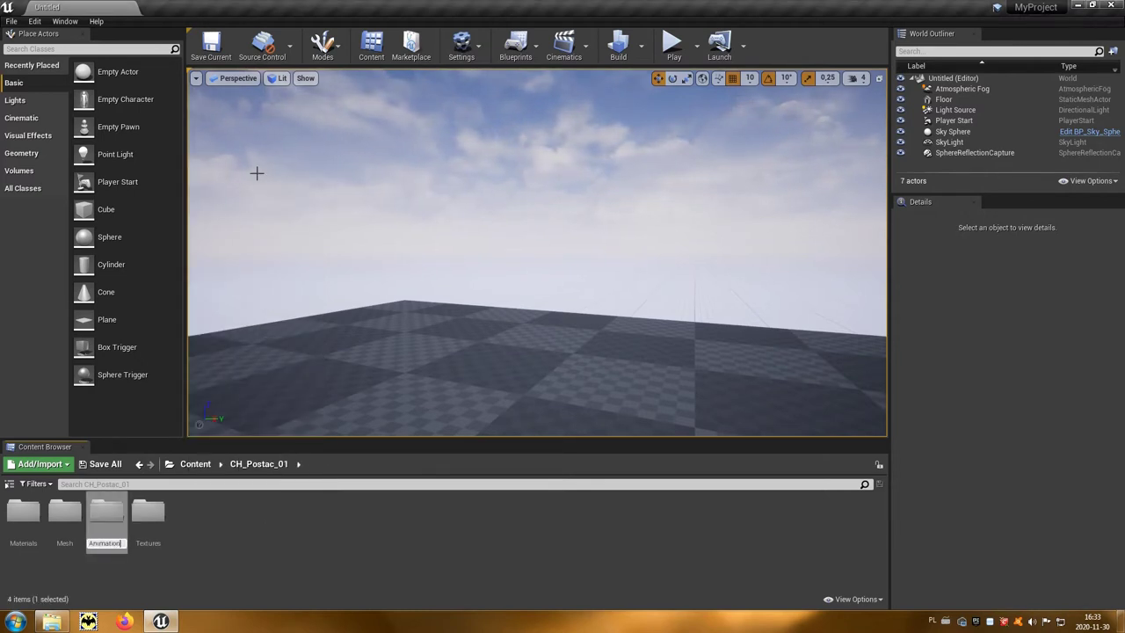
key("Return")
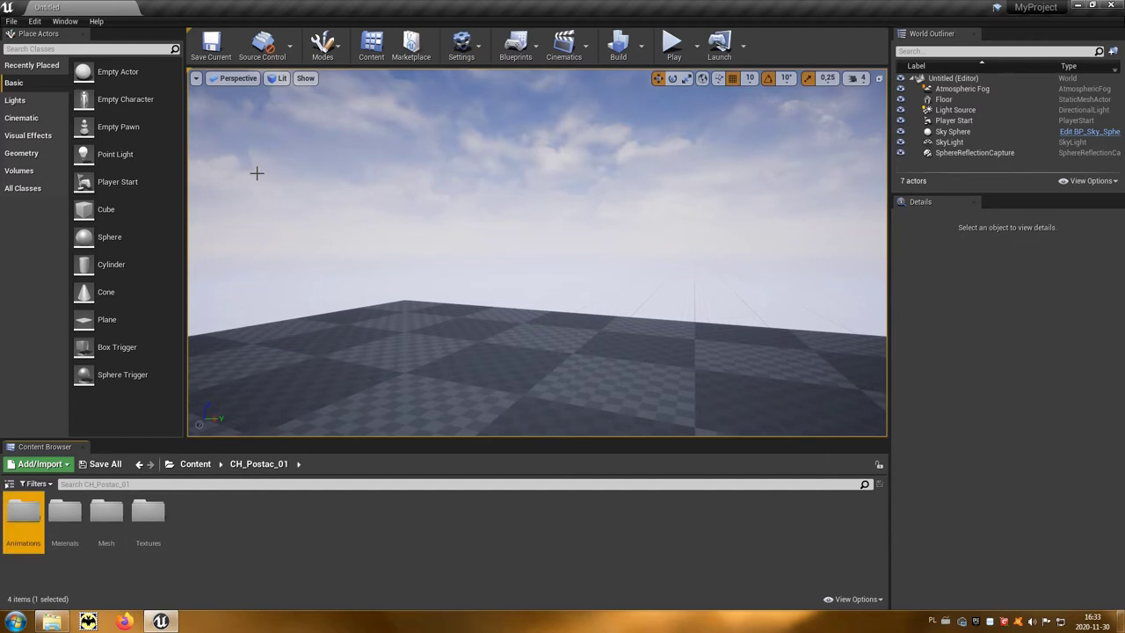
Drag all seven FBX animation files from the Animations folder on disk into Unreal's Animations folder
double_click(24, 520)
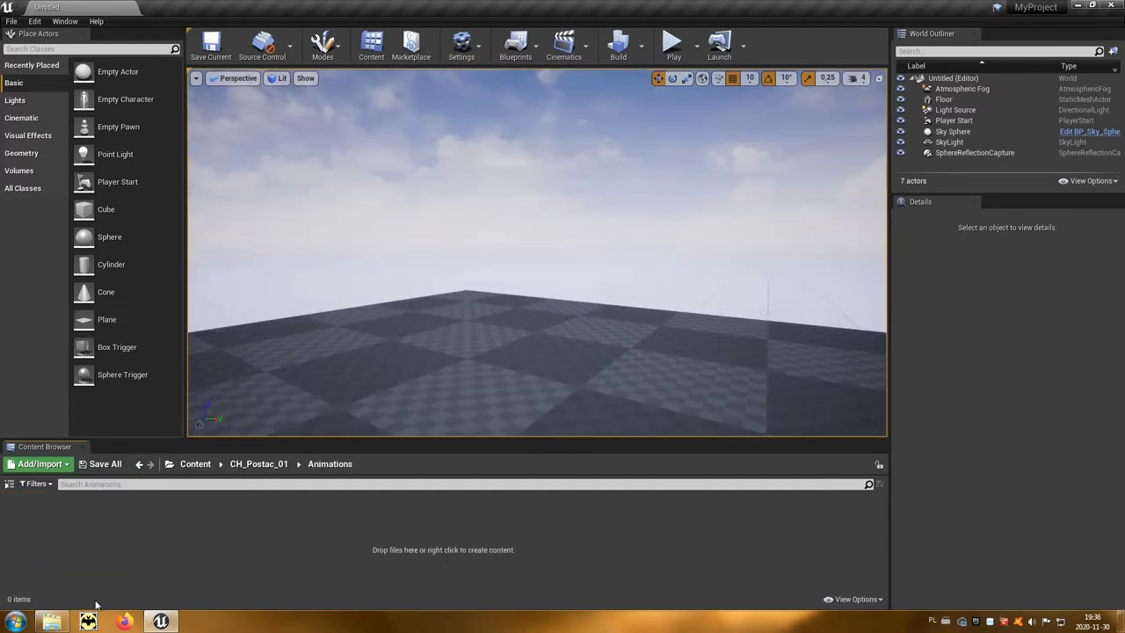
left_click(54, 624)
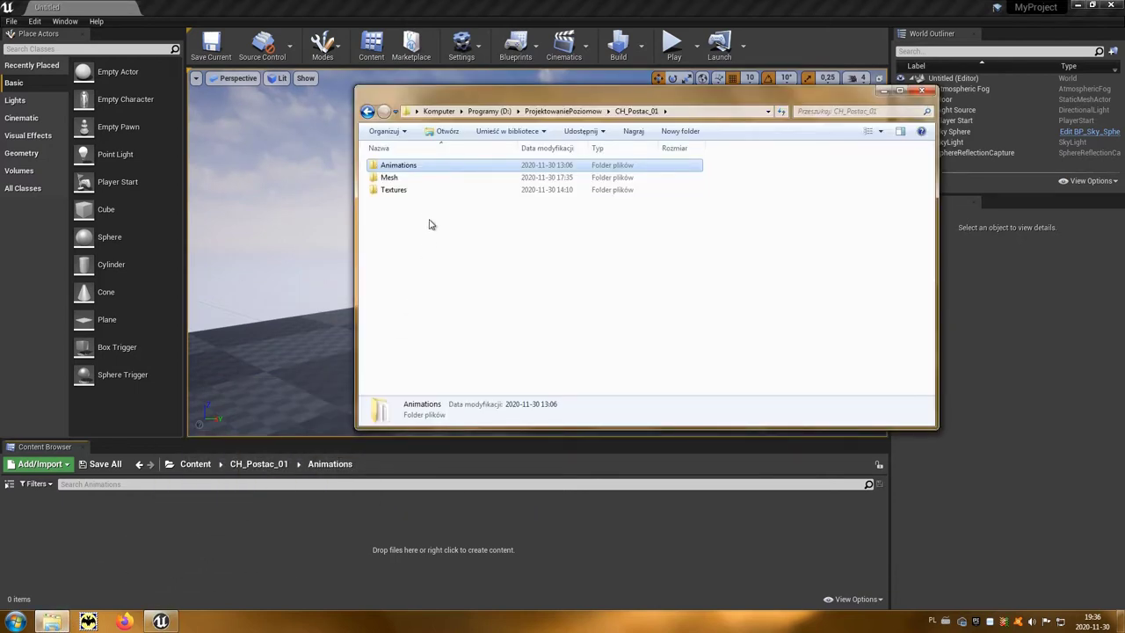
double_click(432, 169)
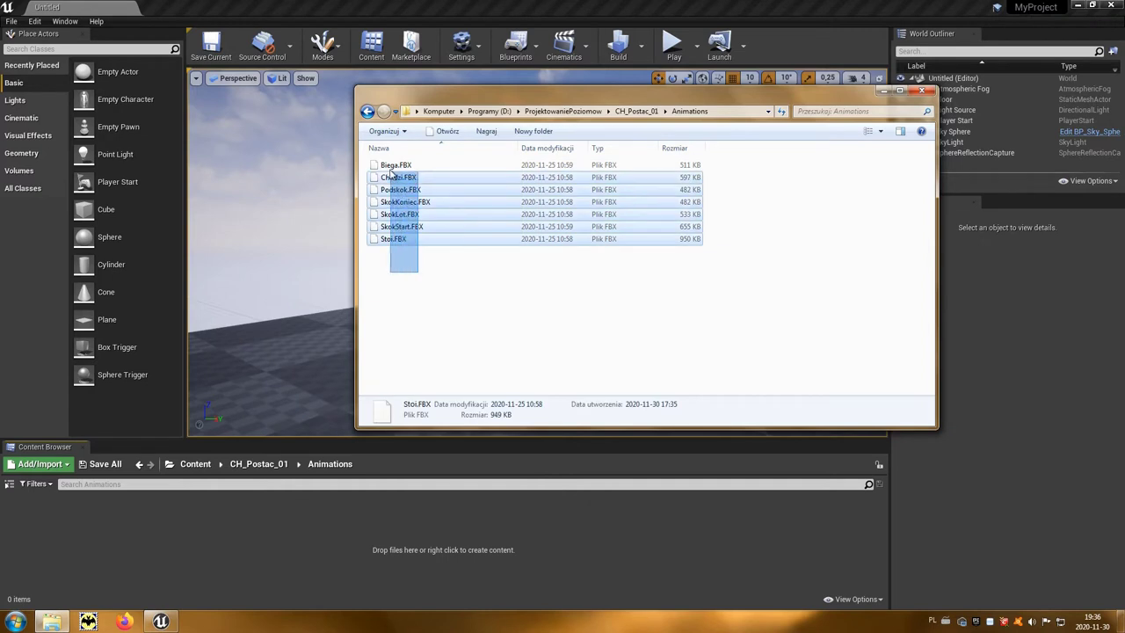
mouse_move(413, 257)
left_mouse_down()
mouse_move(391, 166)
mouse_move(279, 499)
left_mouse_up()
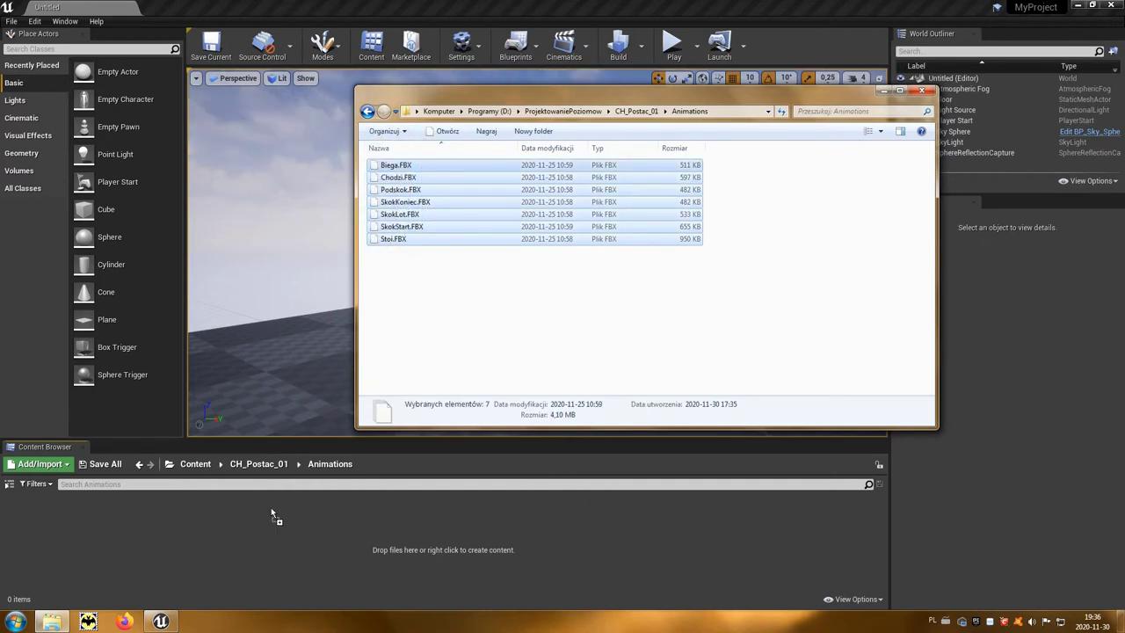
left_click_drag(242, 539, 241, 536)
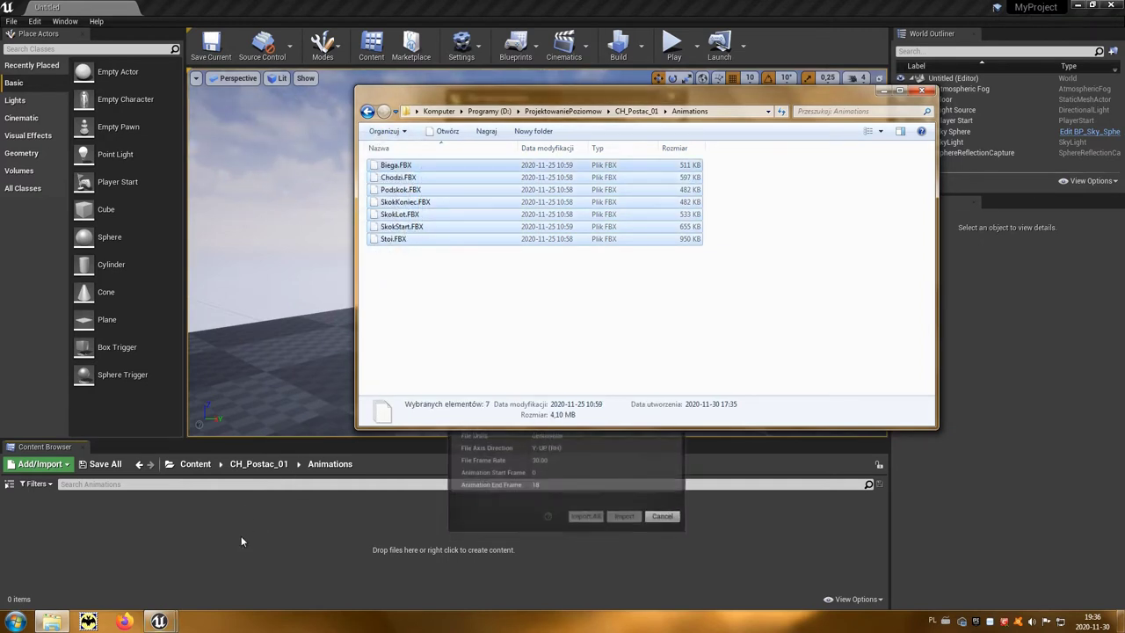
left_click(882, 90)
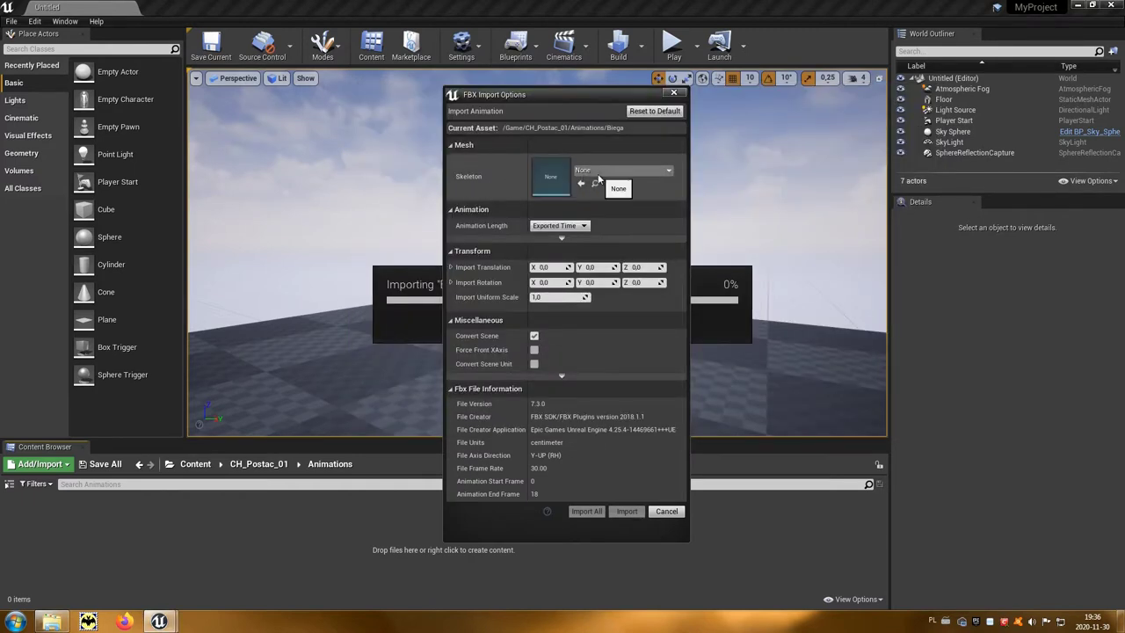
Import all seven FBX animations using Ch_Postac_01_Skeleton as their skeleton
left_click(666, 171)
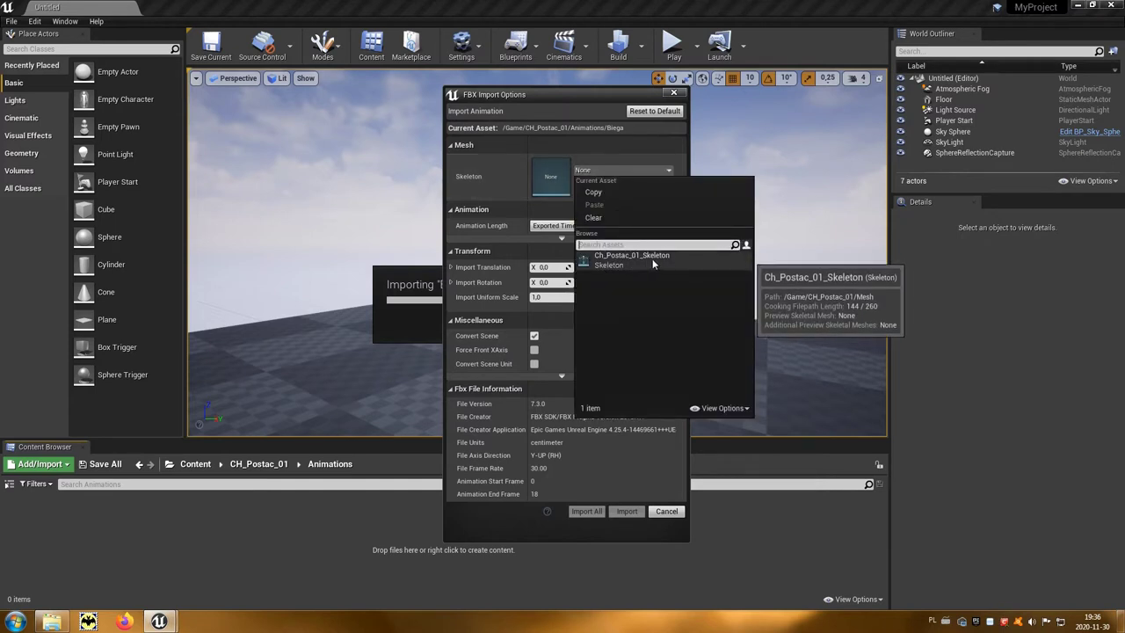
left_click(645, 263)
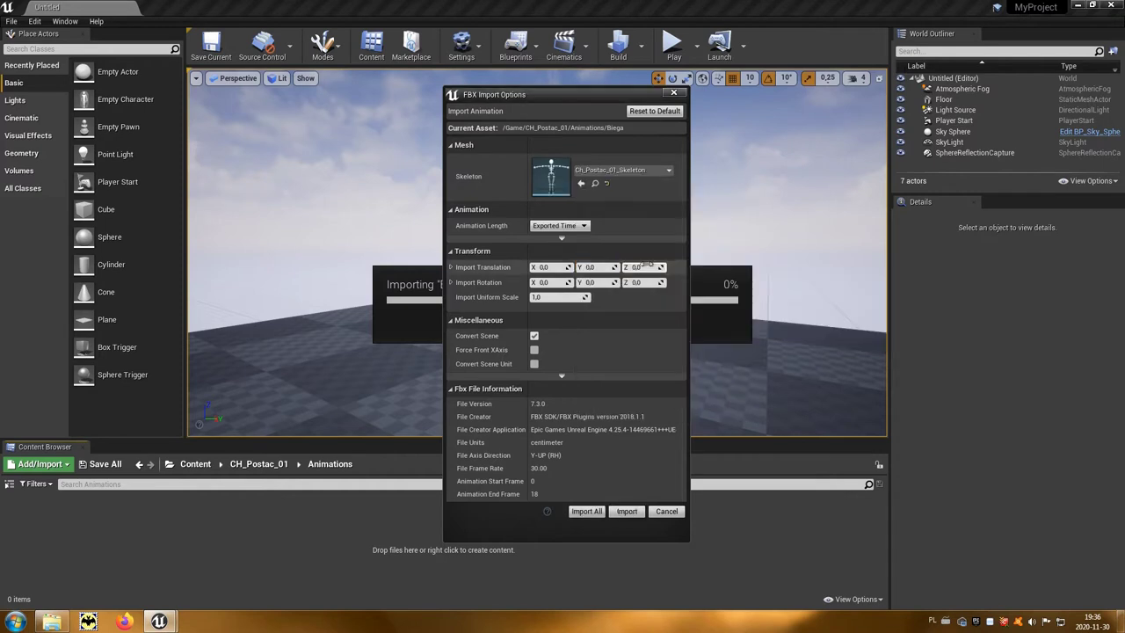
left_click(586, 515)
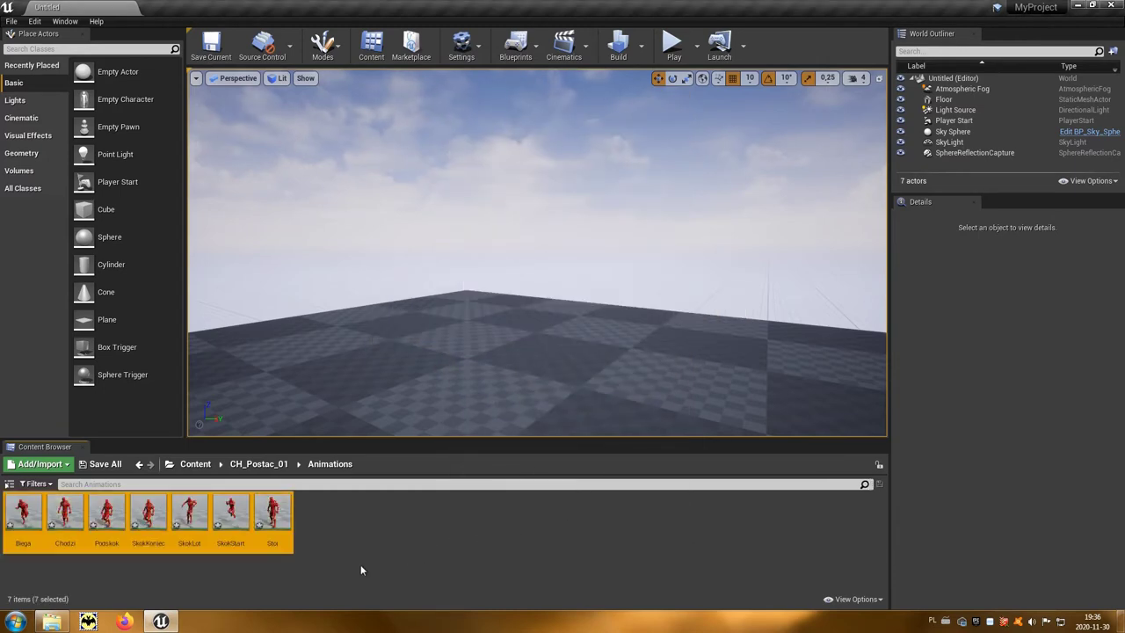
left_click(302, 585)
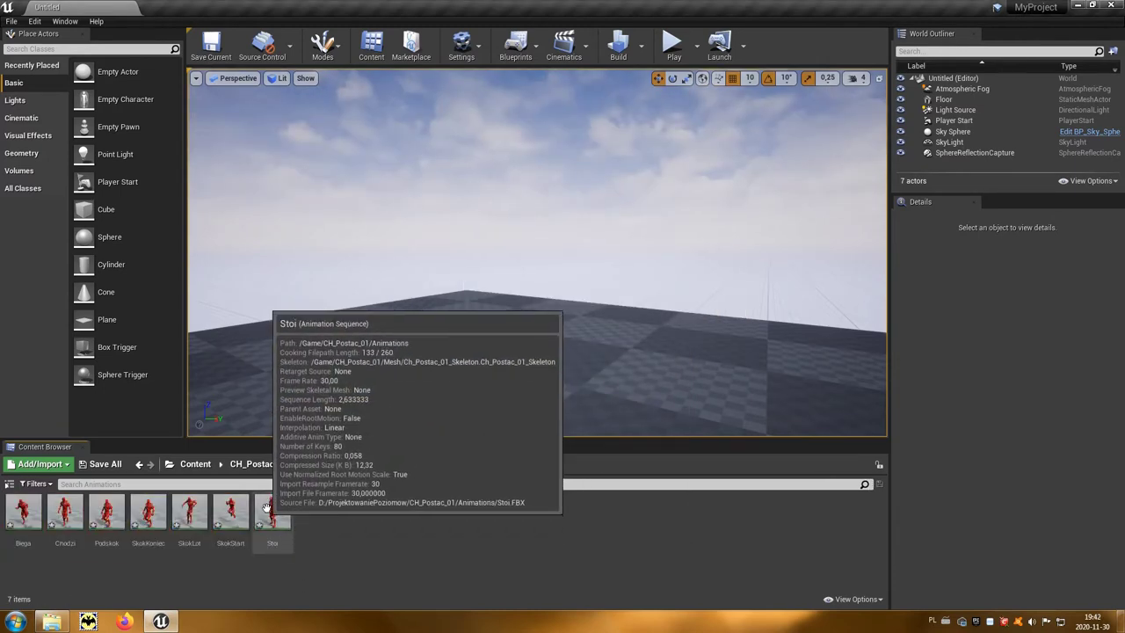
Open the Stoi animation in the animation editor and orbit the preview around the character
double_click(272, 514)
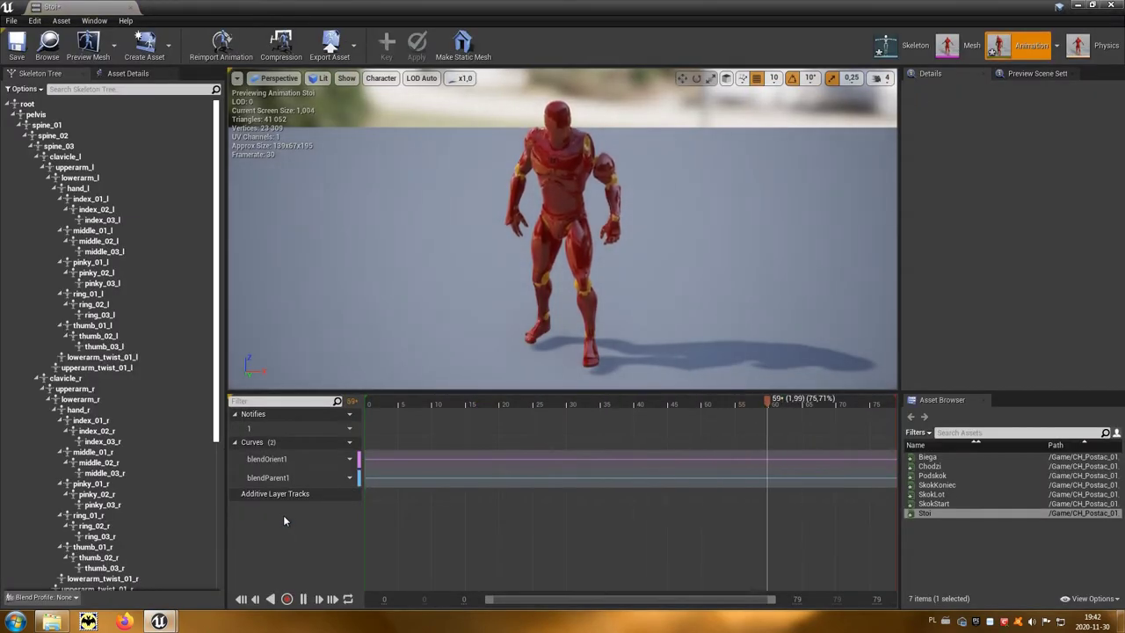
left_click_drag(525, 330, 545, 248)
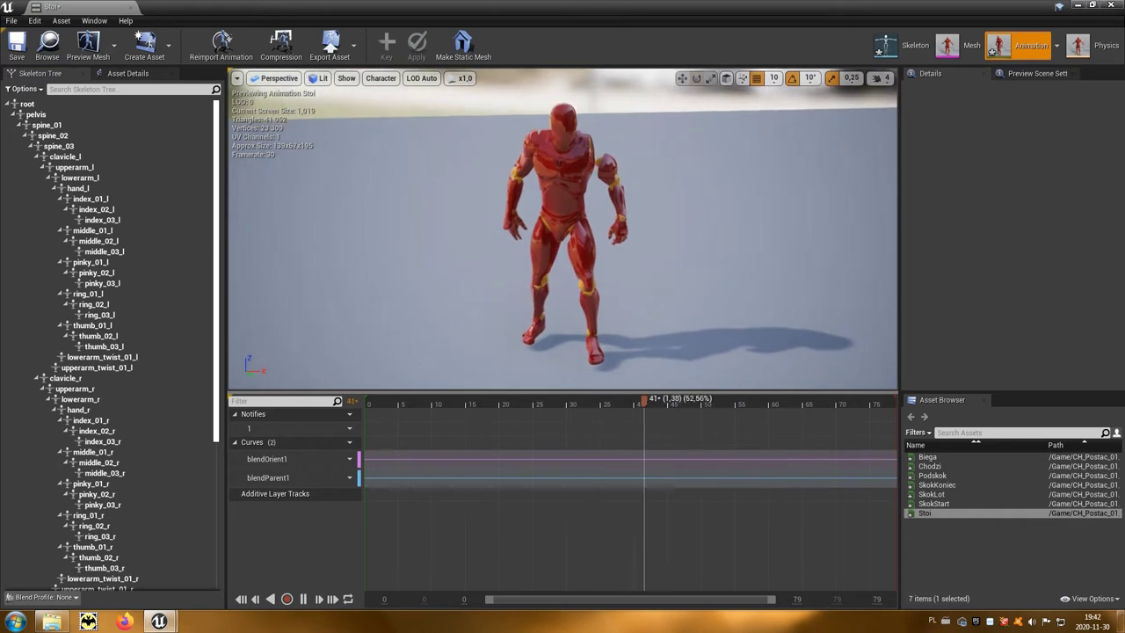
scroll(600, 140, "up", 5)
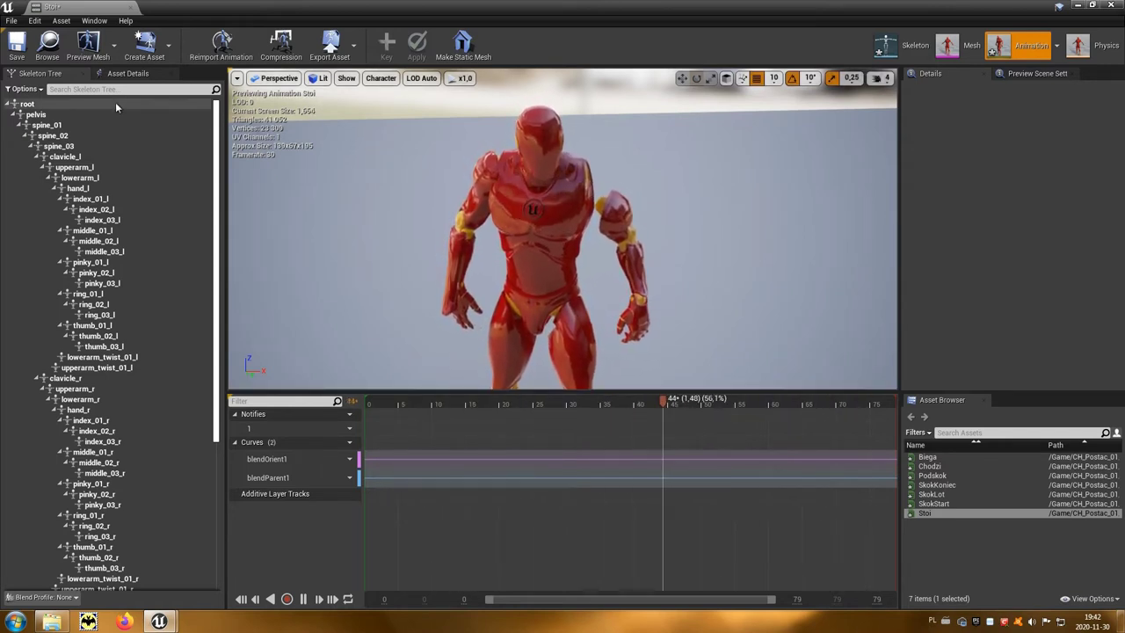
left_click(39, 91)
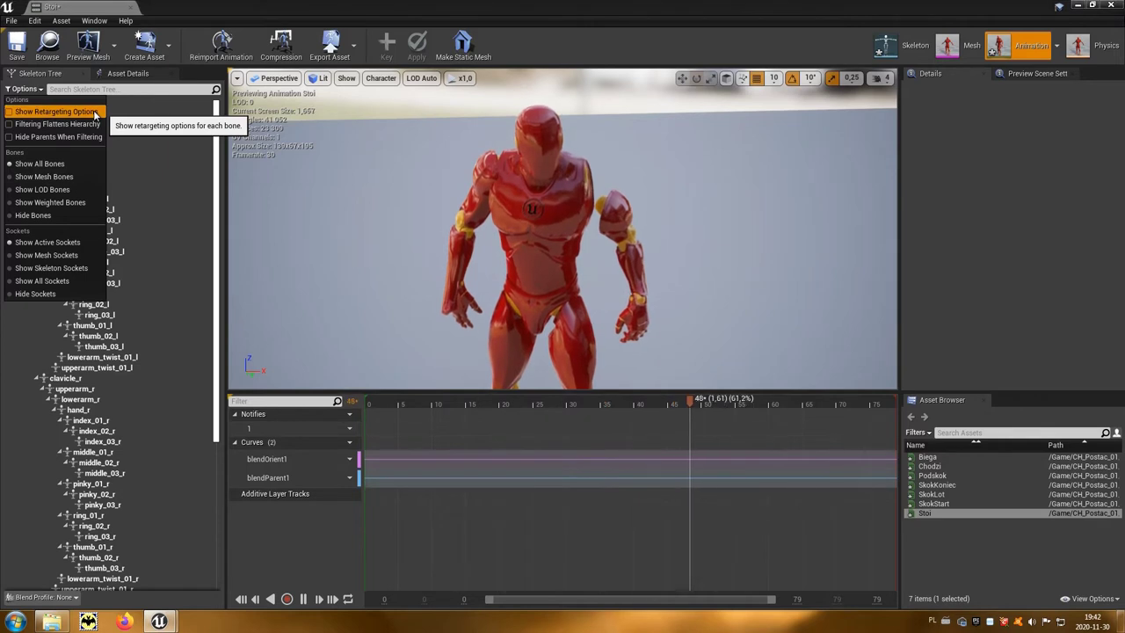
Show retargeting options and set spine_01 and spine_02 translation retargeting to Skeleton, continuing down the spine
left_click(55, 112)
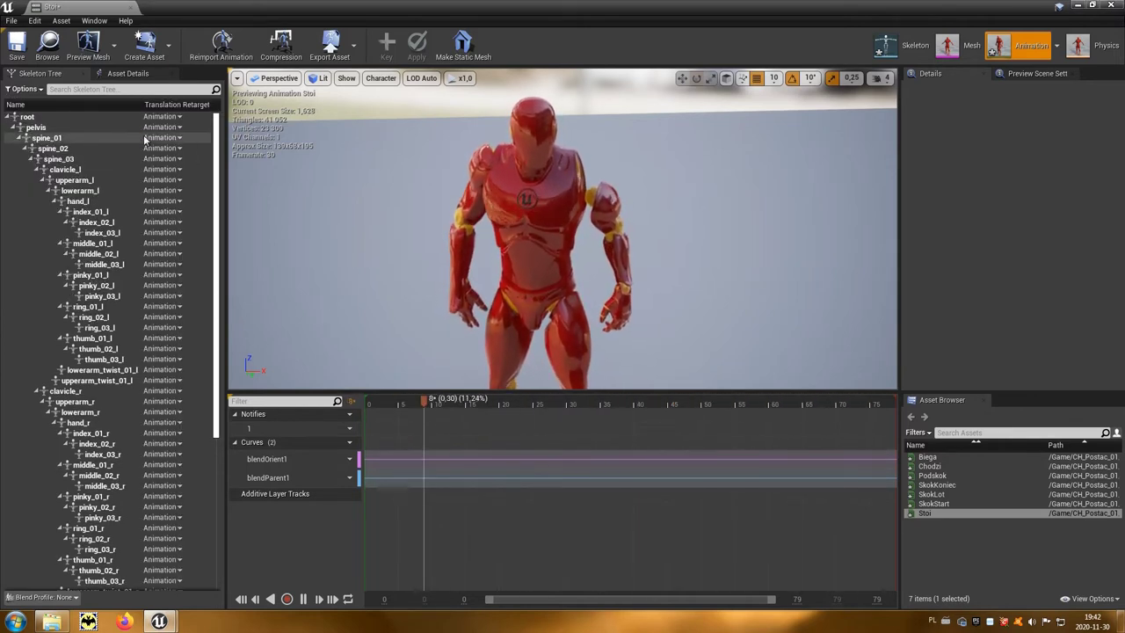
left_click(179, 138)
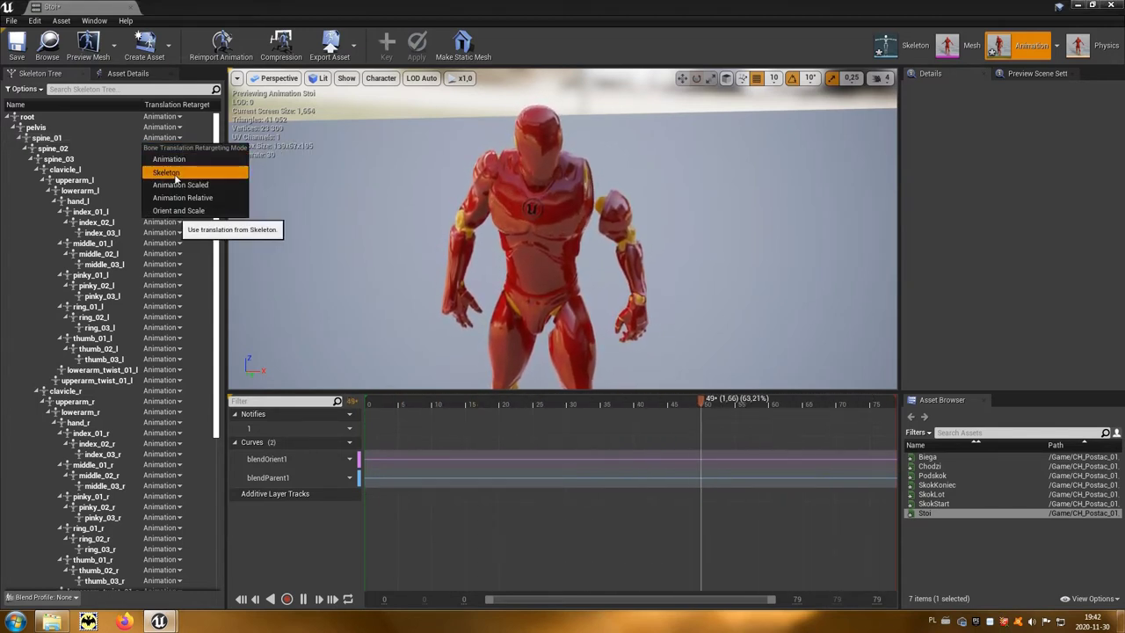
left_click(167, 171)
left_click(172, 147)
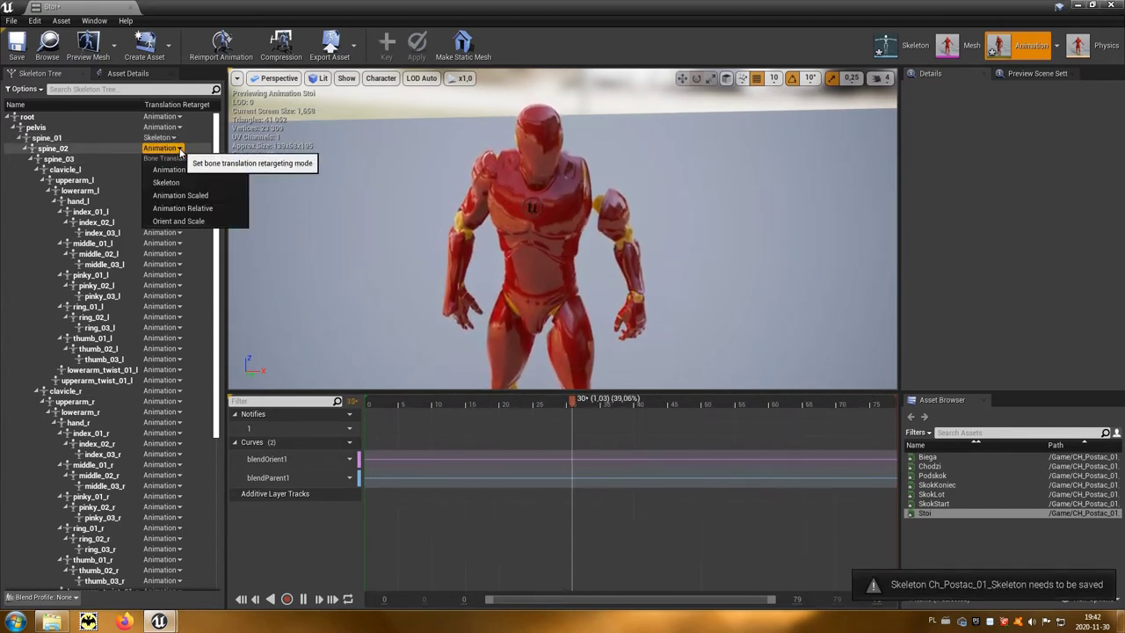
left_click(167, 183)
left_click(172, 159)
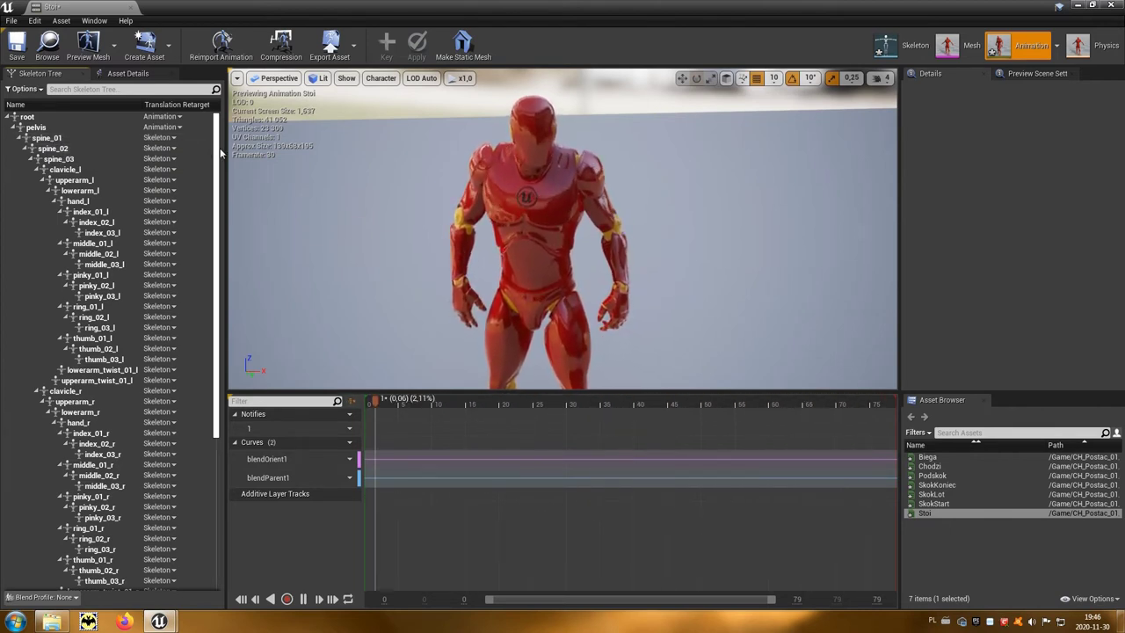
left_click_drag(218, 153, 211, 310)
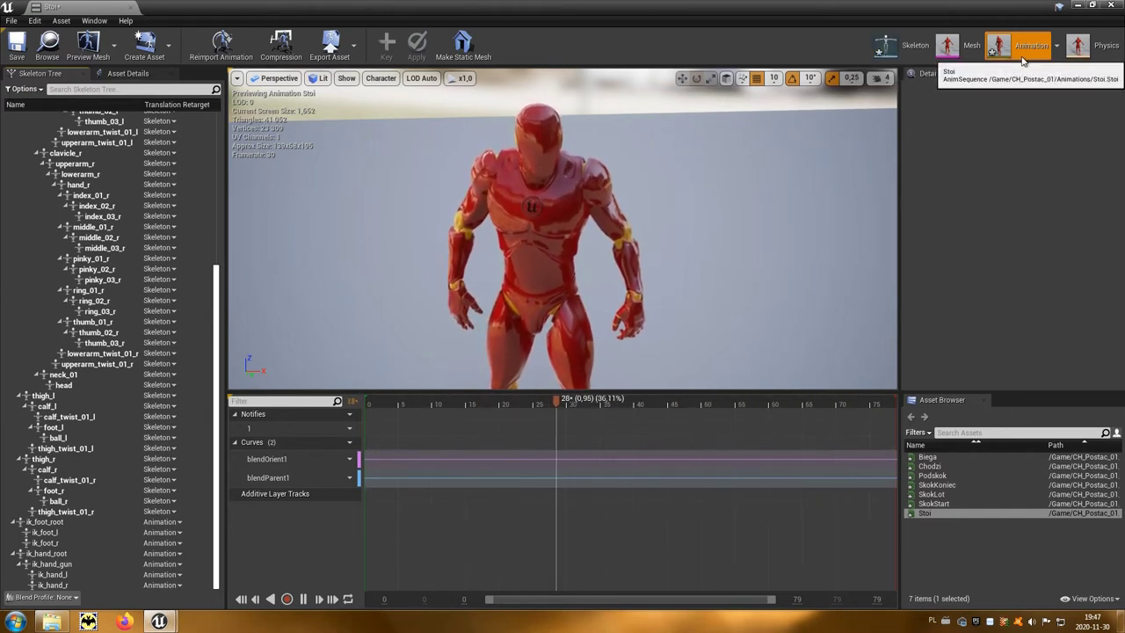
List the other animations available to preview
left_click(1055, 53)
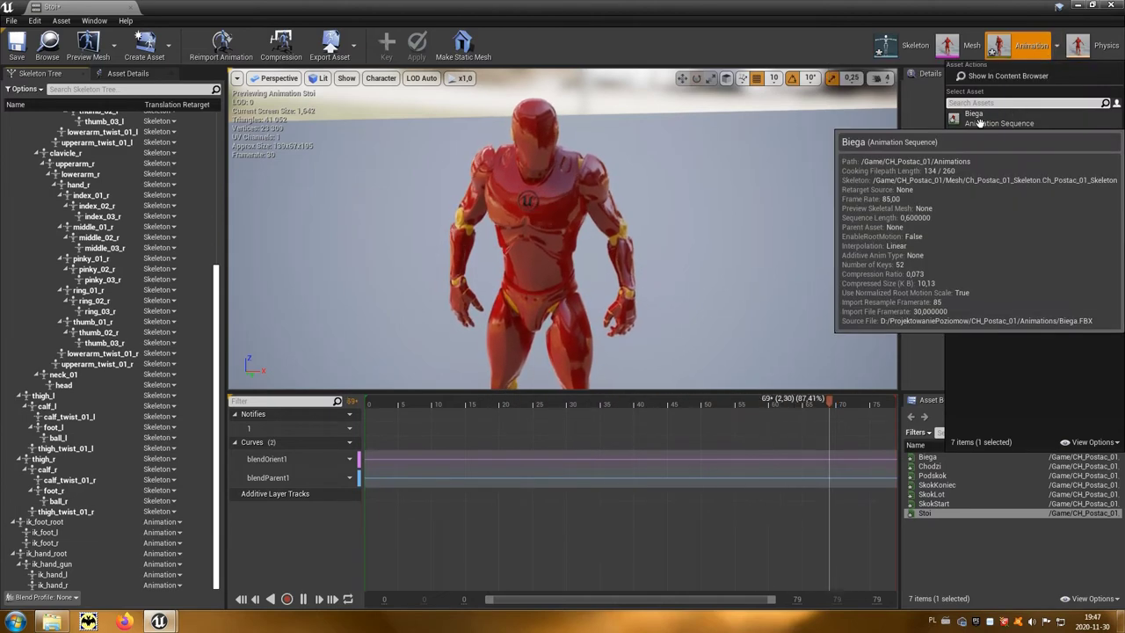
left_click(1016, 121)
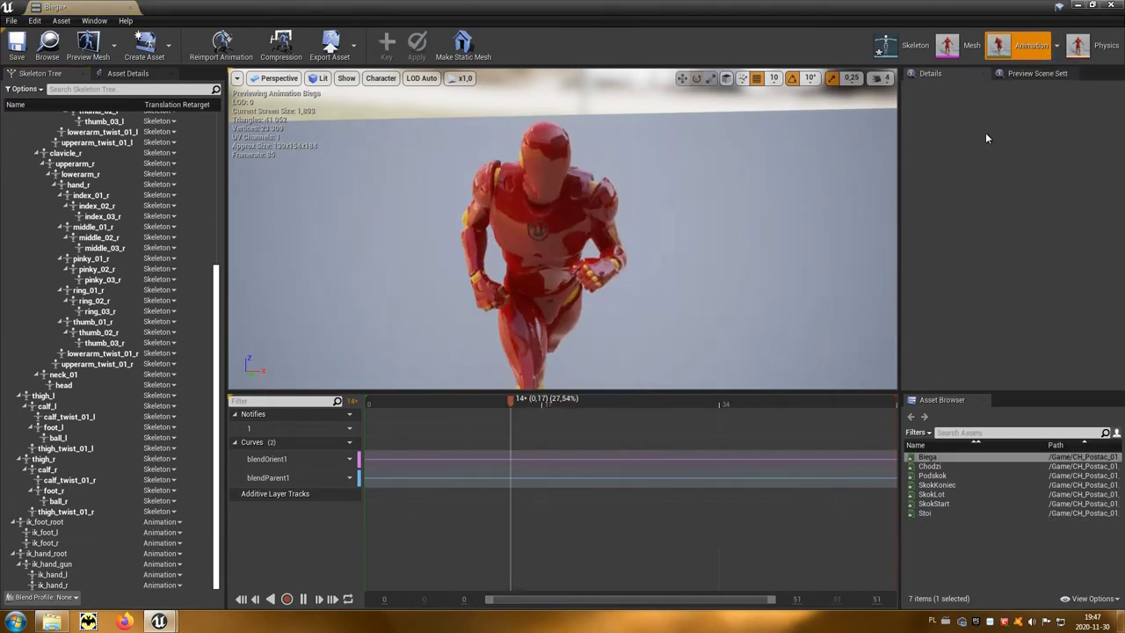
mouse_move(762, 241)
left_mouse_down()
mouse_move(653, 288)
mouse_move(662, 275)
left_mouse_up()
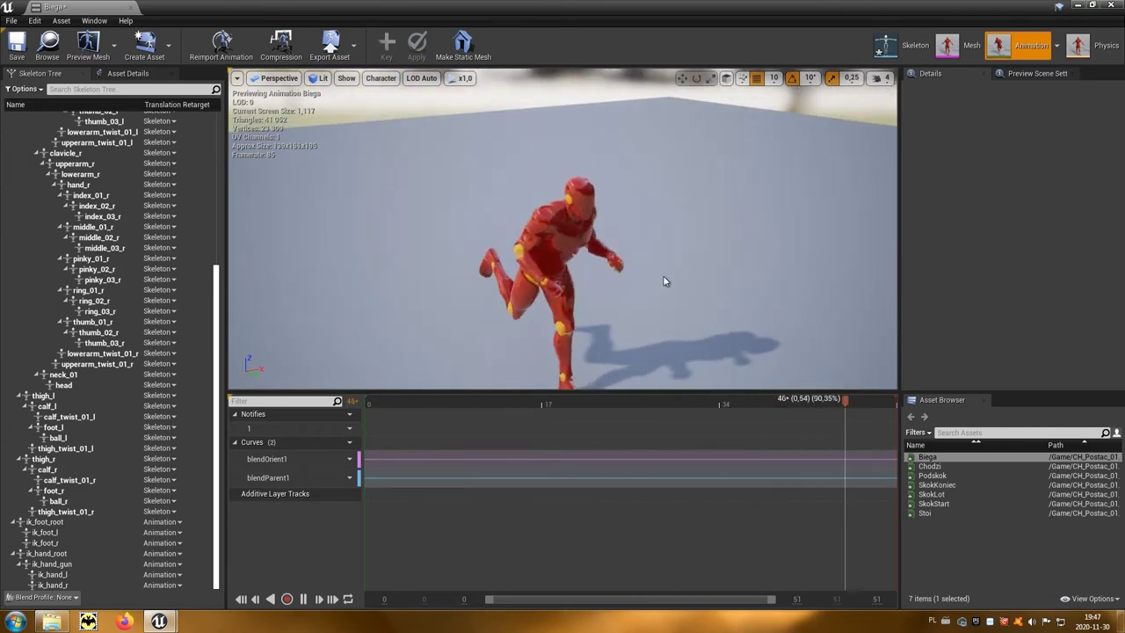
left_click(1056, 46)
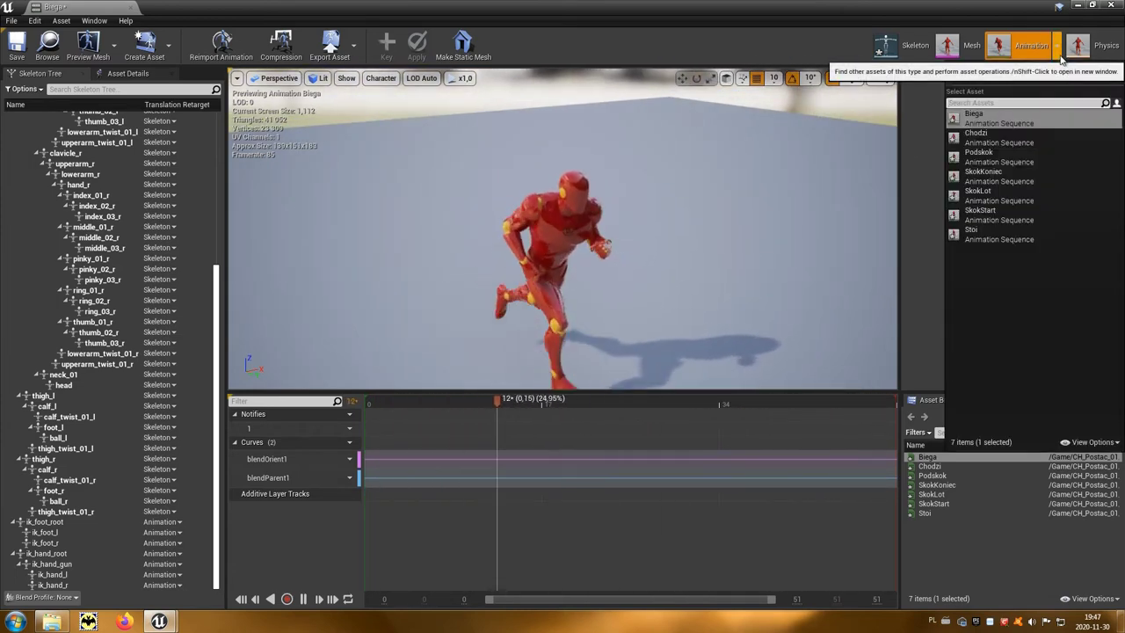
left_click(1028, 141)
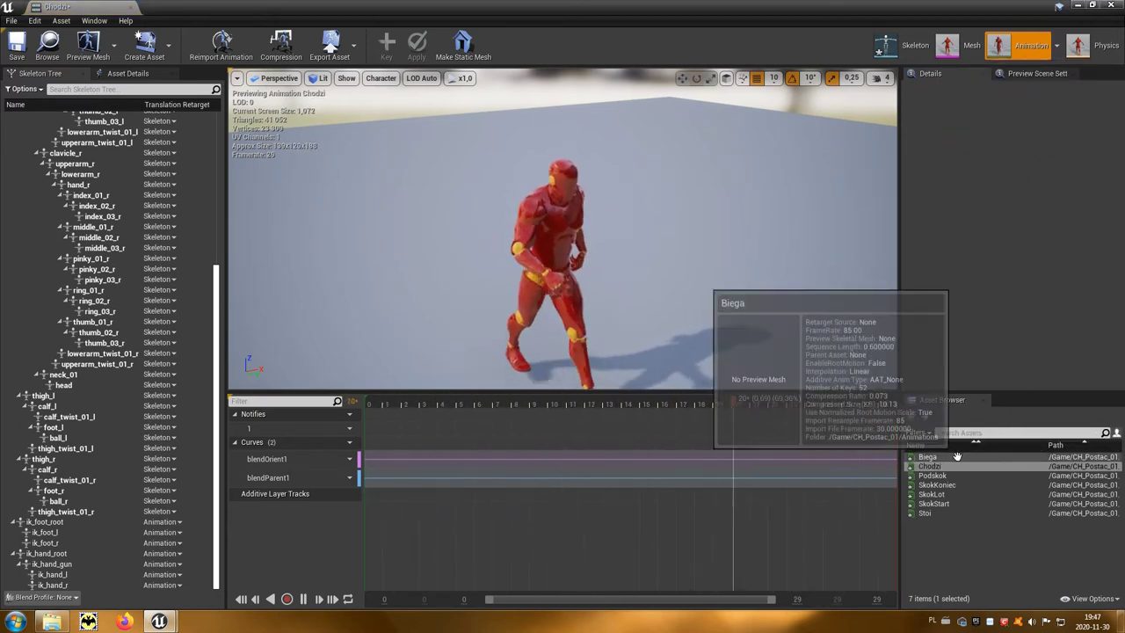
left_click(933, 515)
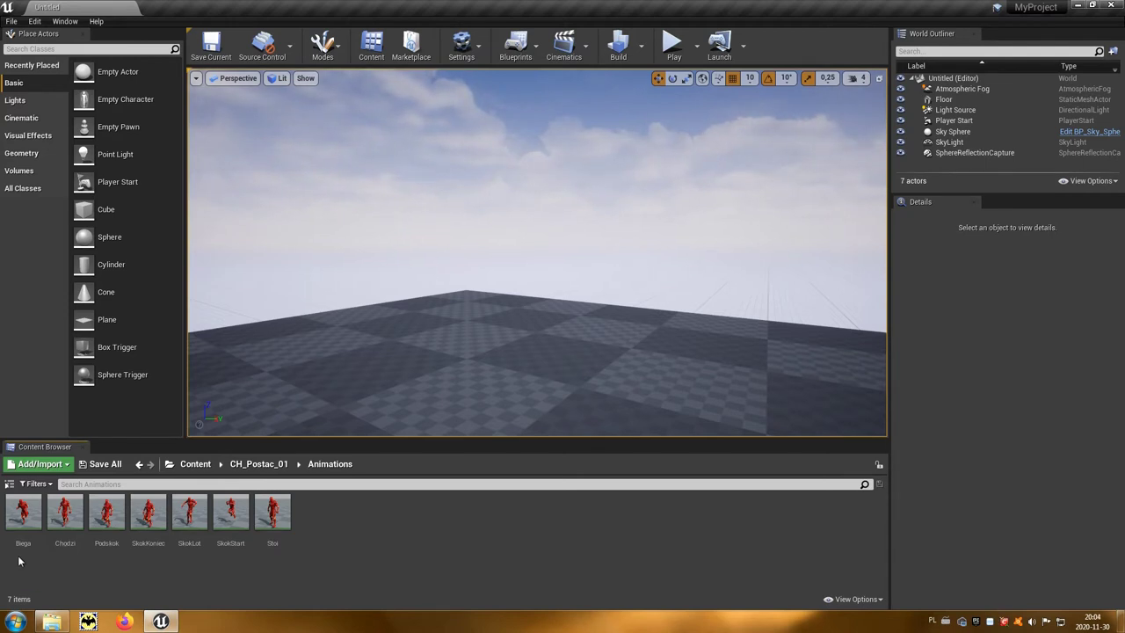
Add a Blend Space 1D on Ch_Postac_01_Skeleton in the Animations folder, named Stoi2Biega
right_click(391, 528)
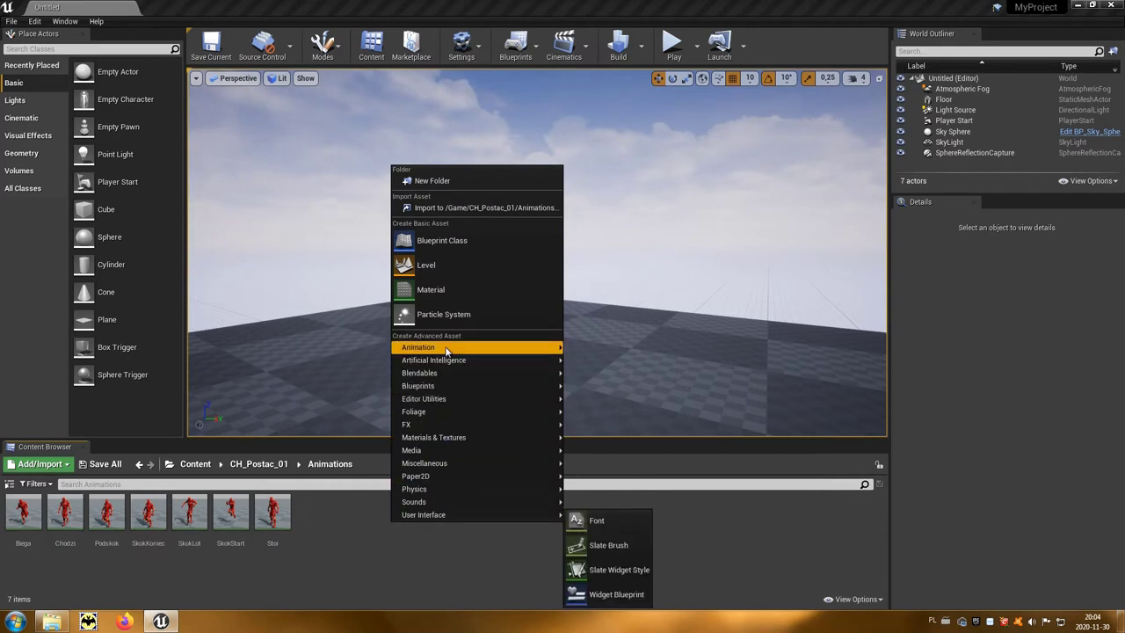
mouse_move(463, 351)
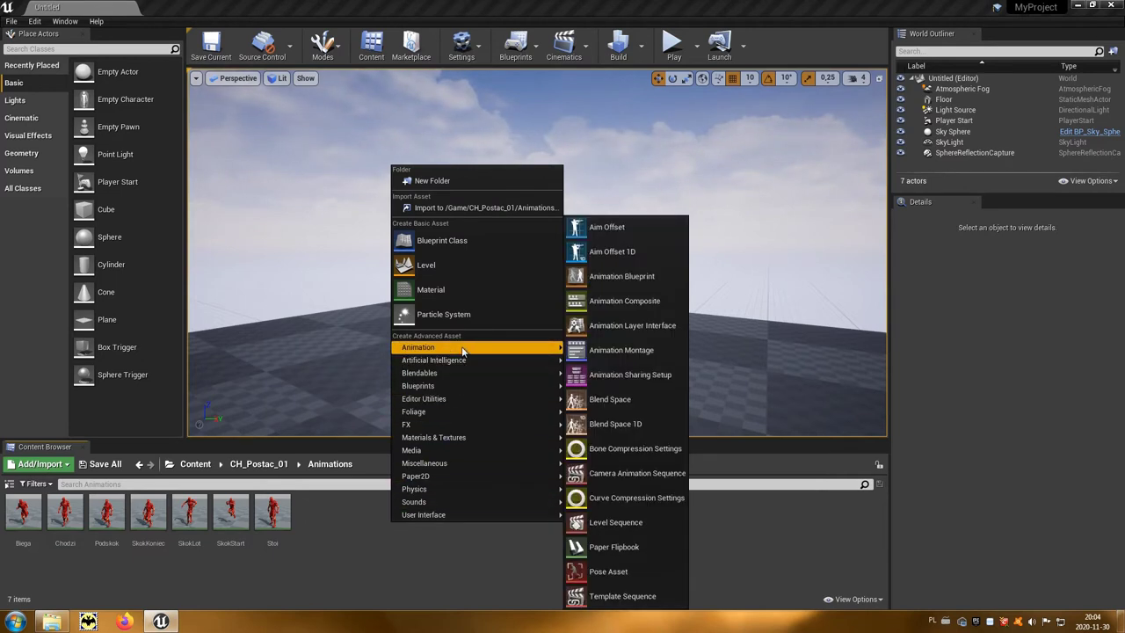
left_click(620, 429)
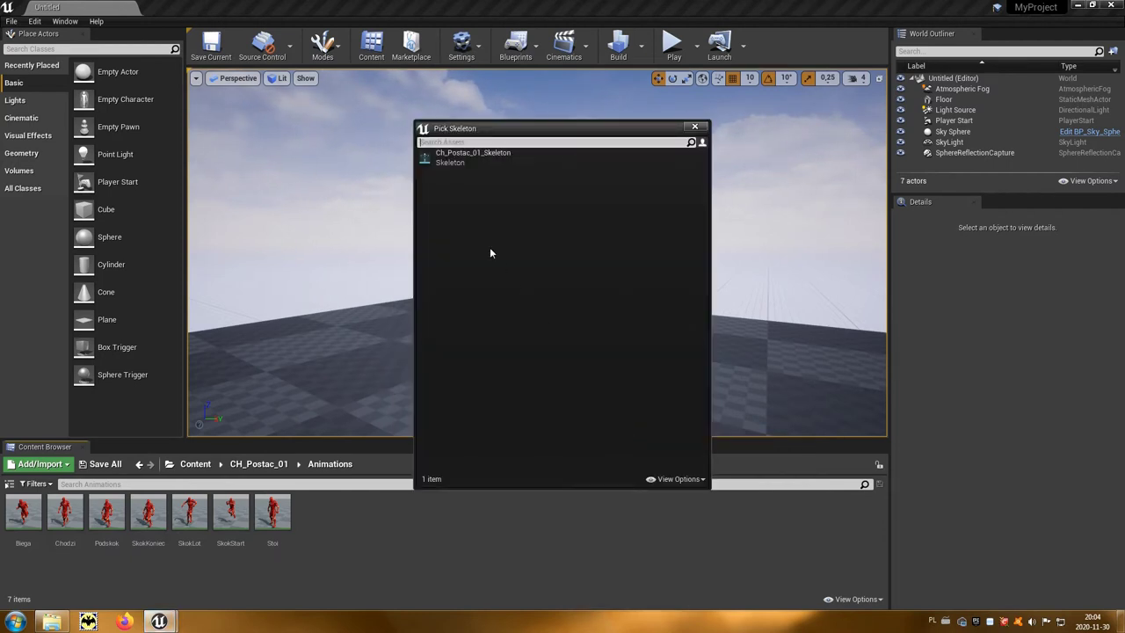
left_click(457, 160)
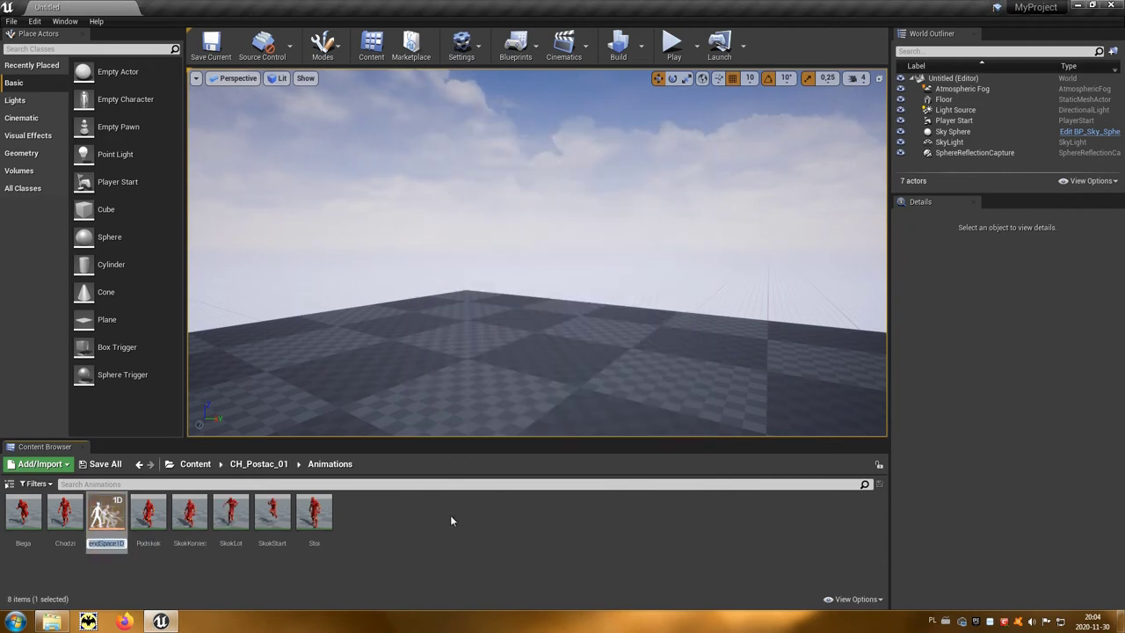
type("oi2Biega")
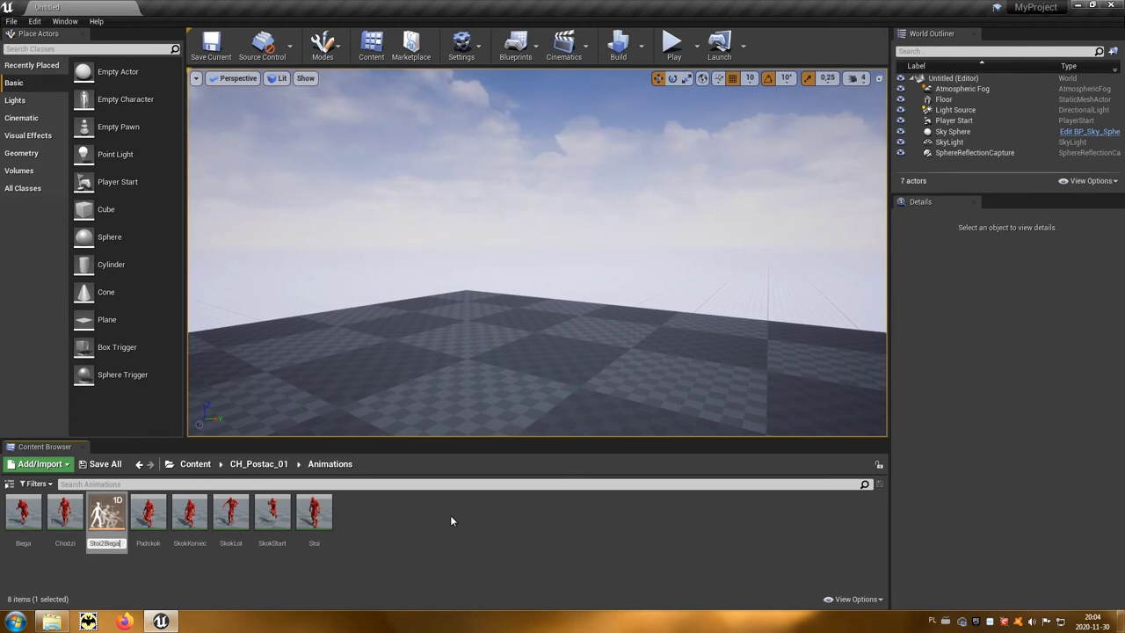
key("Return")
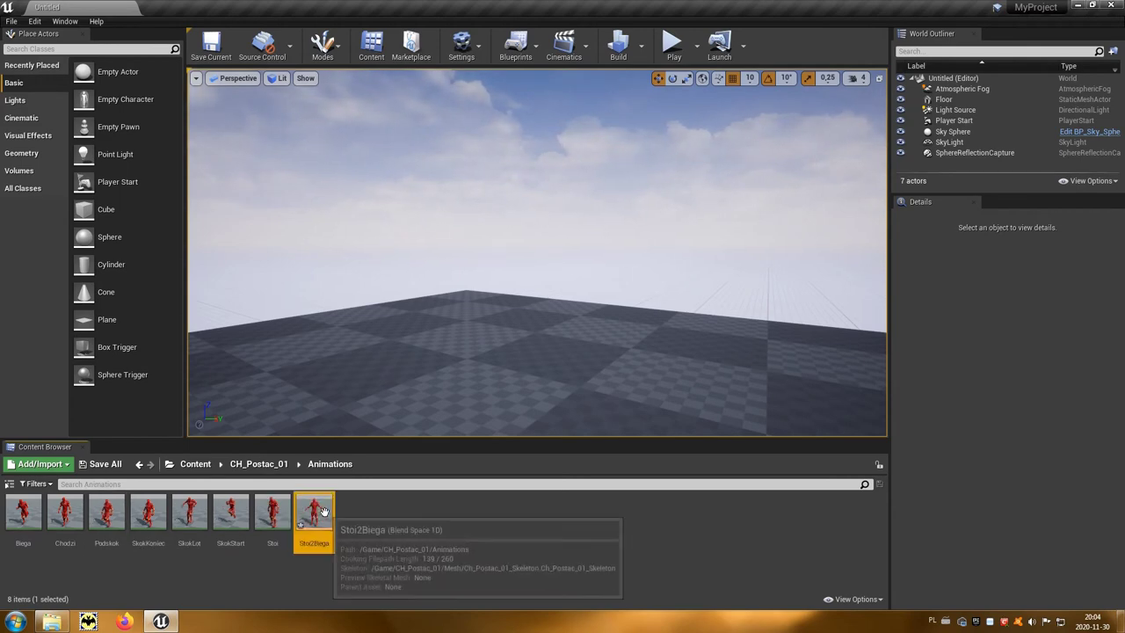
Open Stoi2Biega in the blend space editor, orbit the preview, and show its Asset Details
double_click(315, 514)
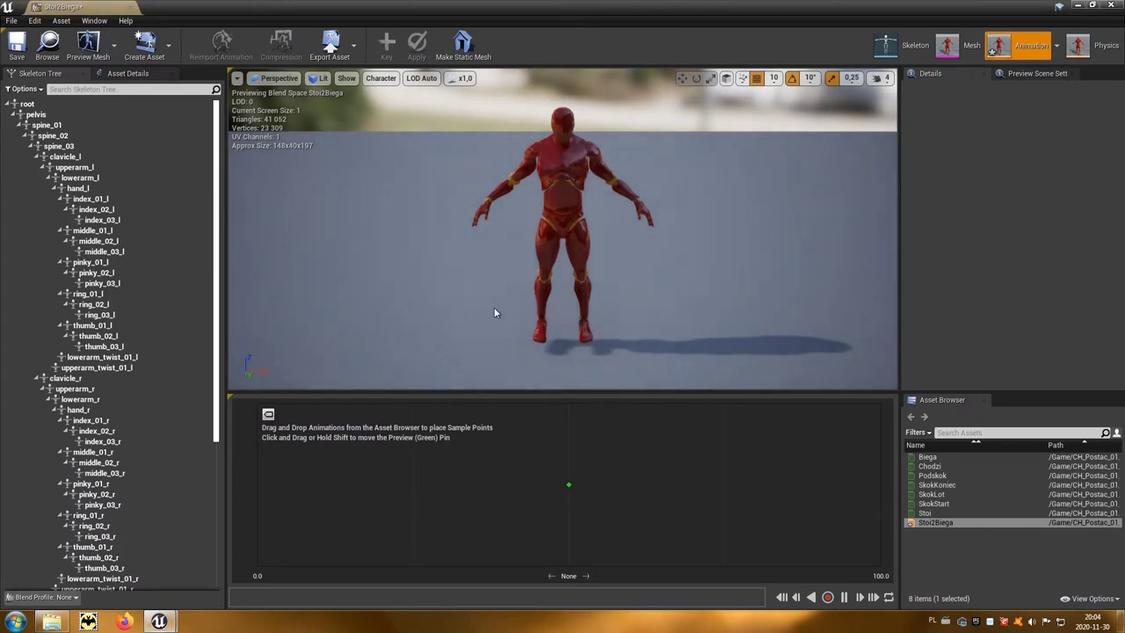
left_click_drag(521, 269, 521, 269)
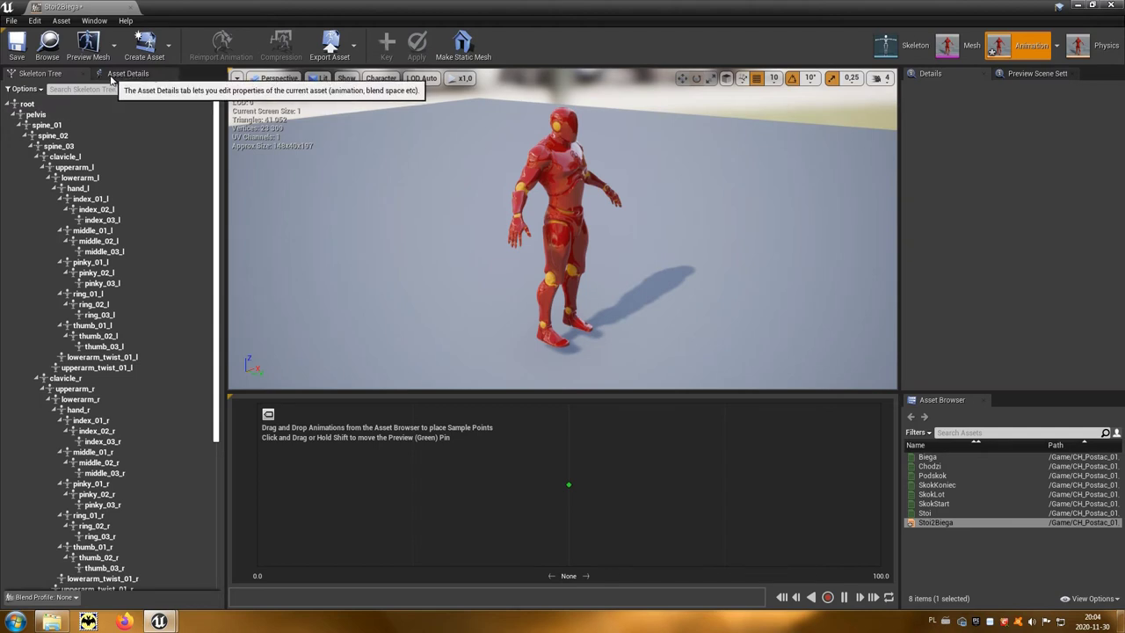
left_click(132, 74)
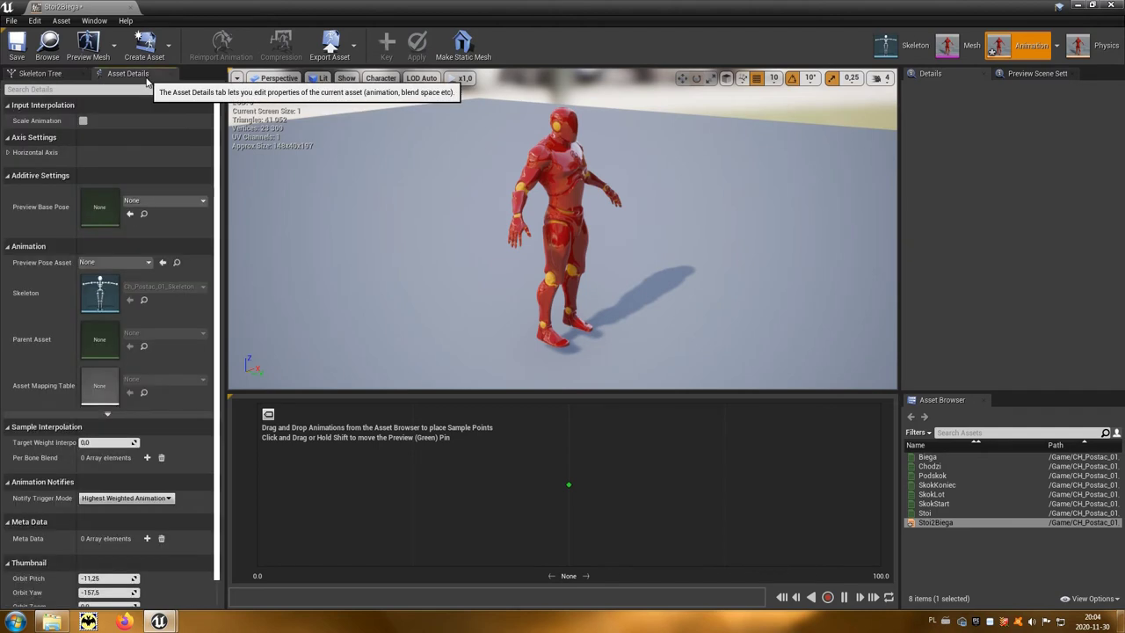
Name the blend space's horizontal axis Predkosc in Axis Settings
left_click(7, 153)
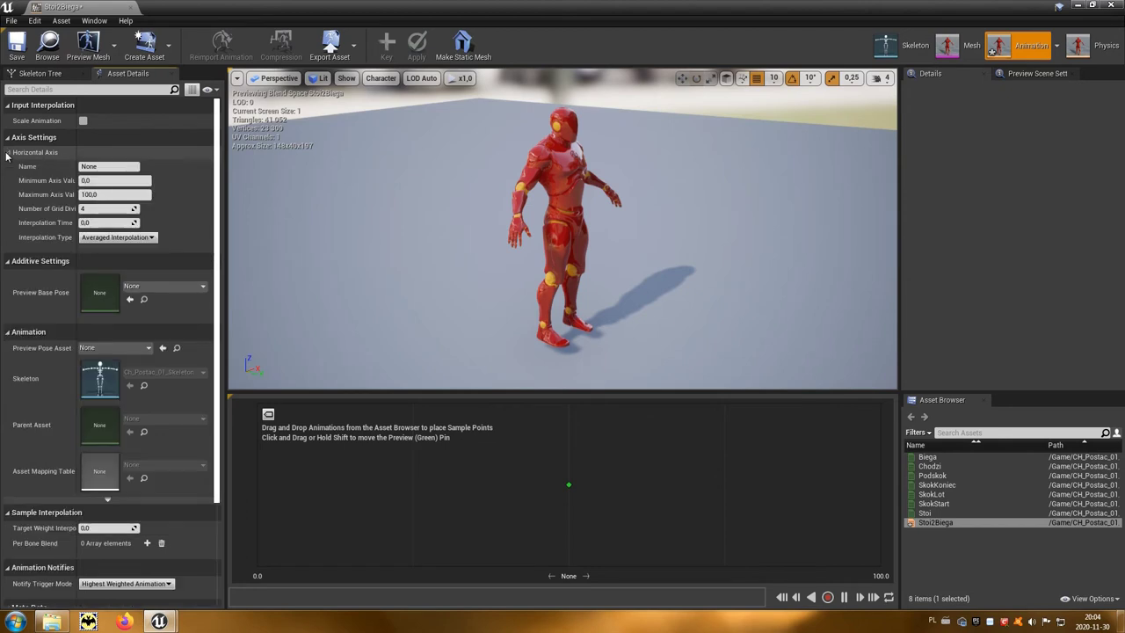
left_click(88, 167)
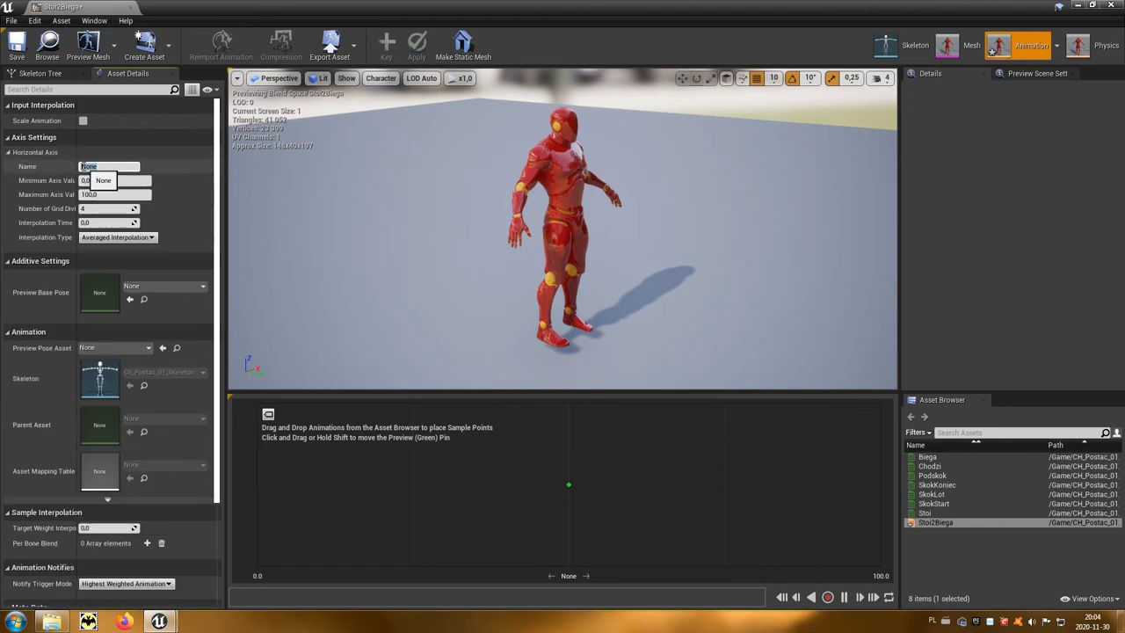
type("Predkosc")
key("Return")
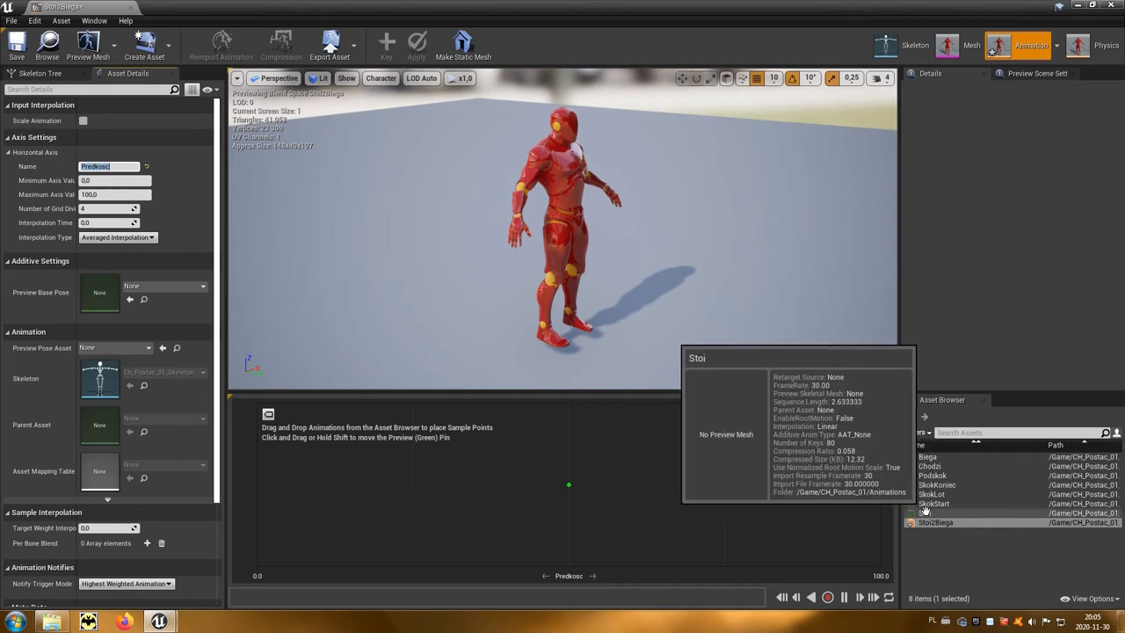
left_click_drag(925, 511, 624, 489)
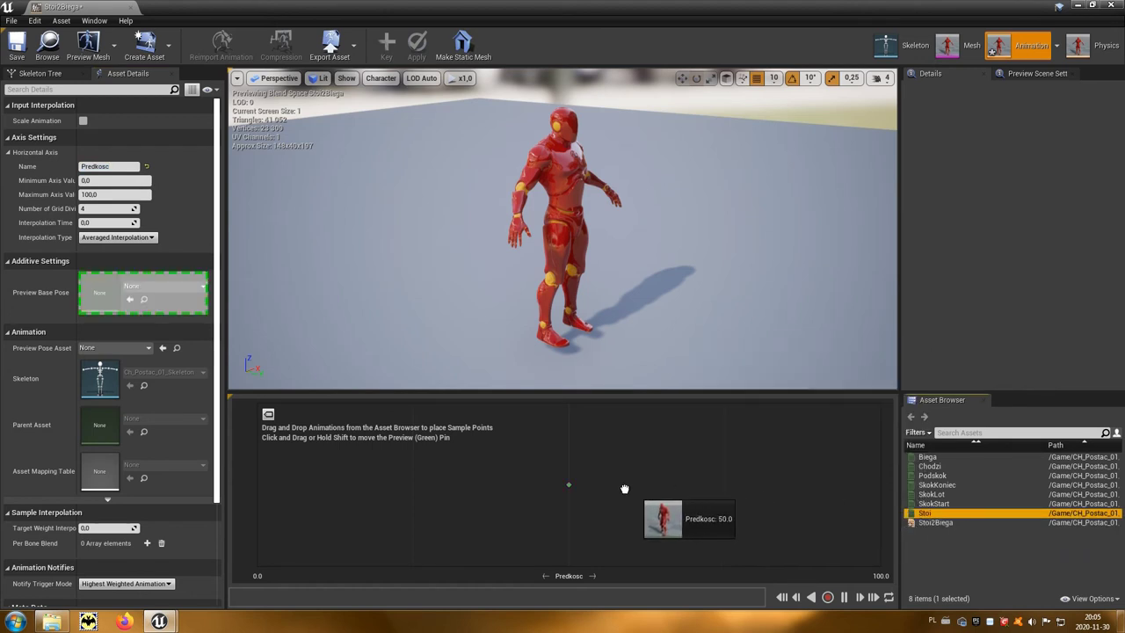
Place Stoi at Predkosc 0, Chodzi at 50 and Biega at 100, then close the editor
left_click_drag(624, 488, 272, 494)
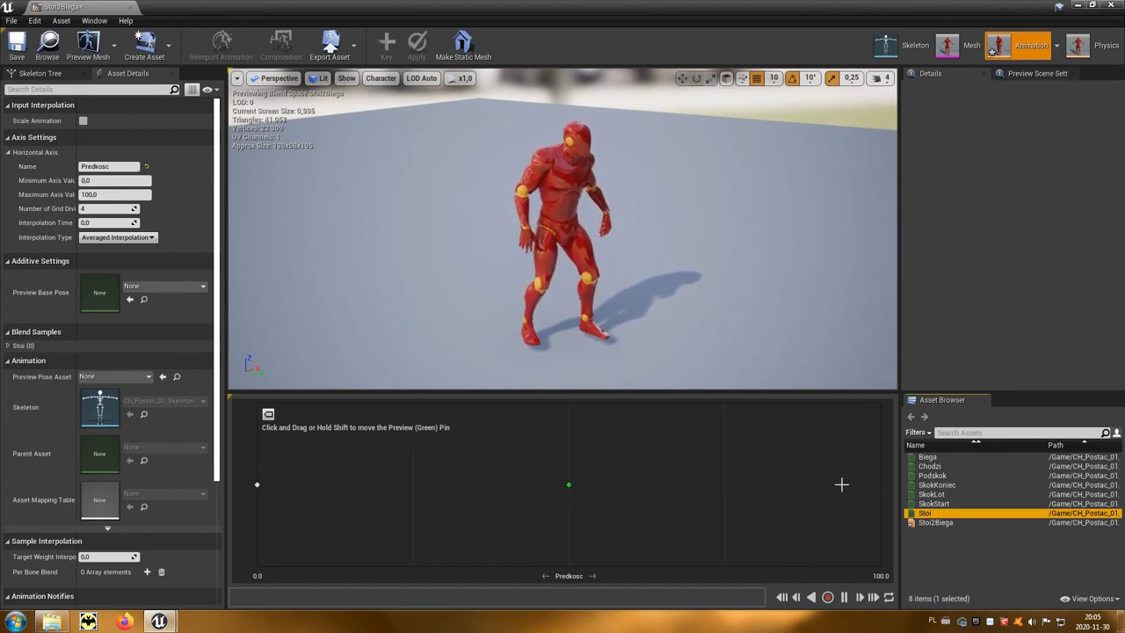
left_click(955, 467)
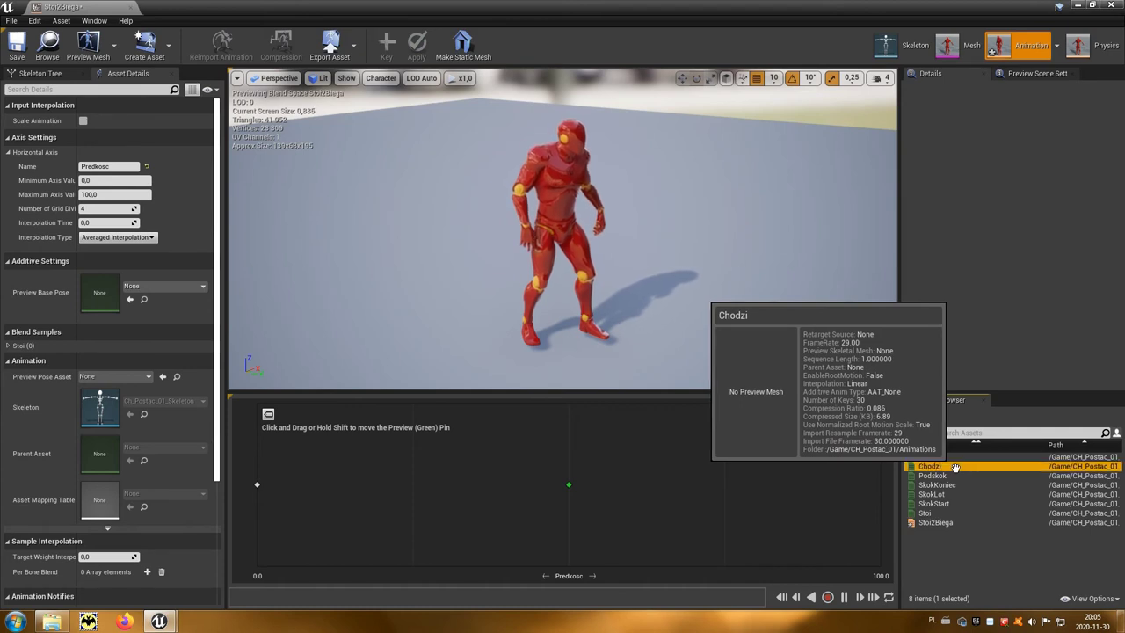
left_click_drag(955, 468, 584, 483)
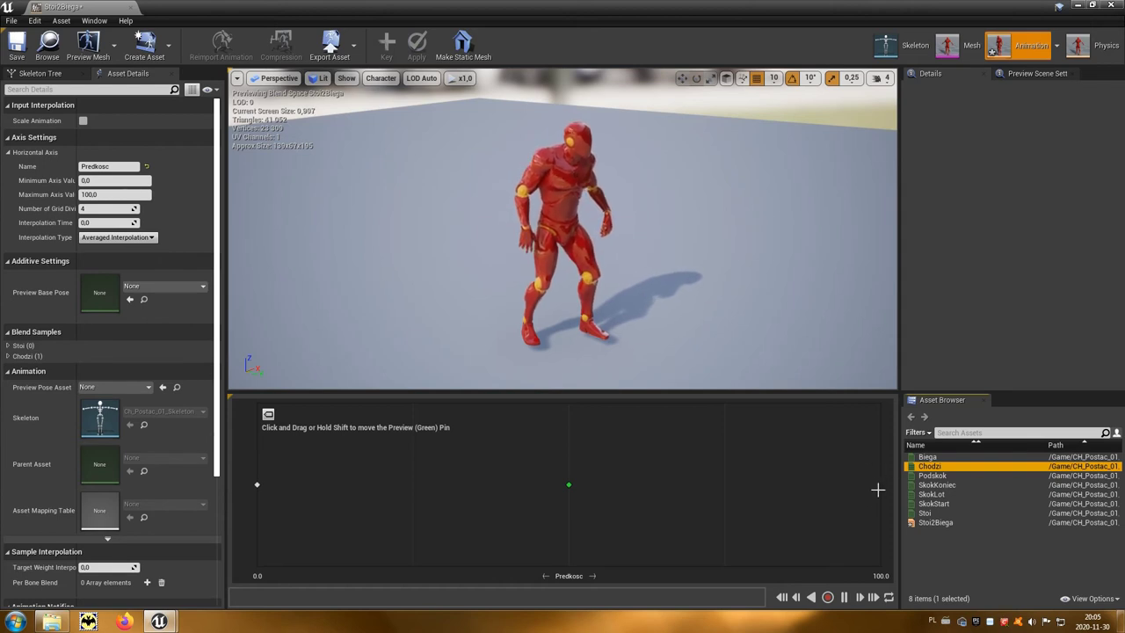
left_click(929, 457)
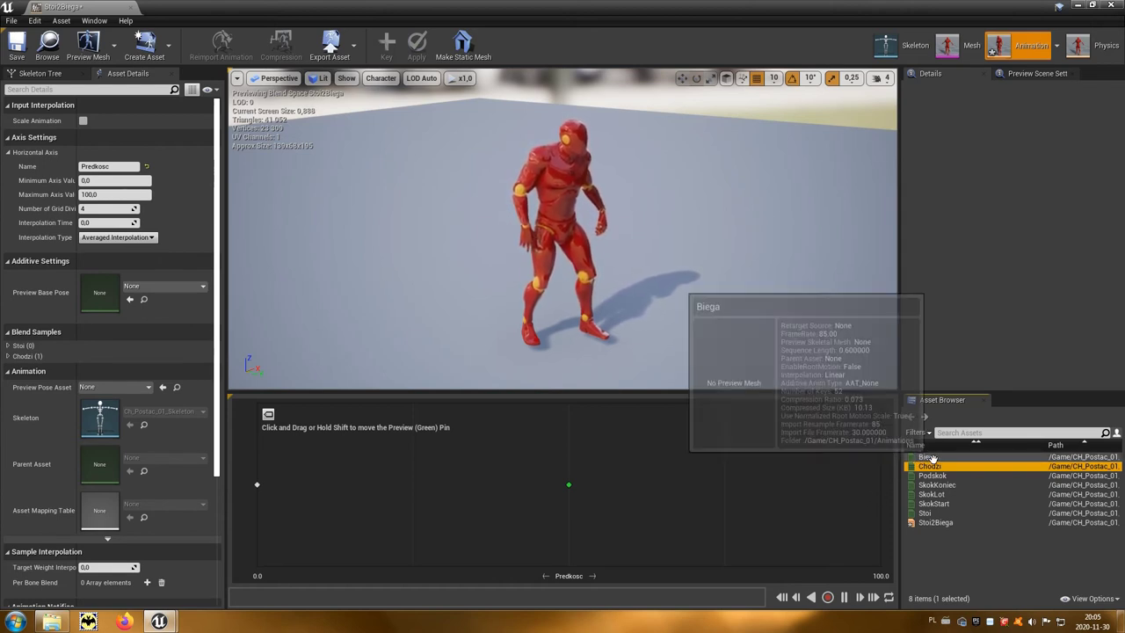
left_click_drag(931, 457, 876, 484)
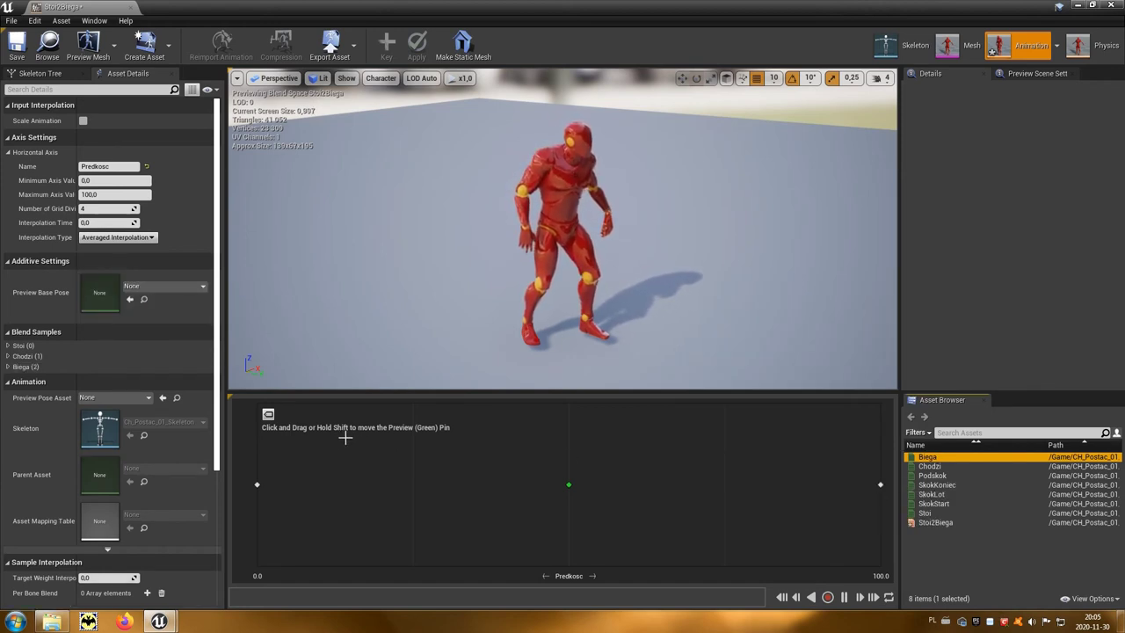
key("shift")
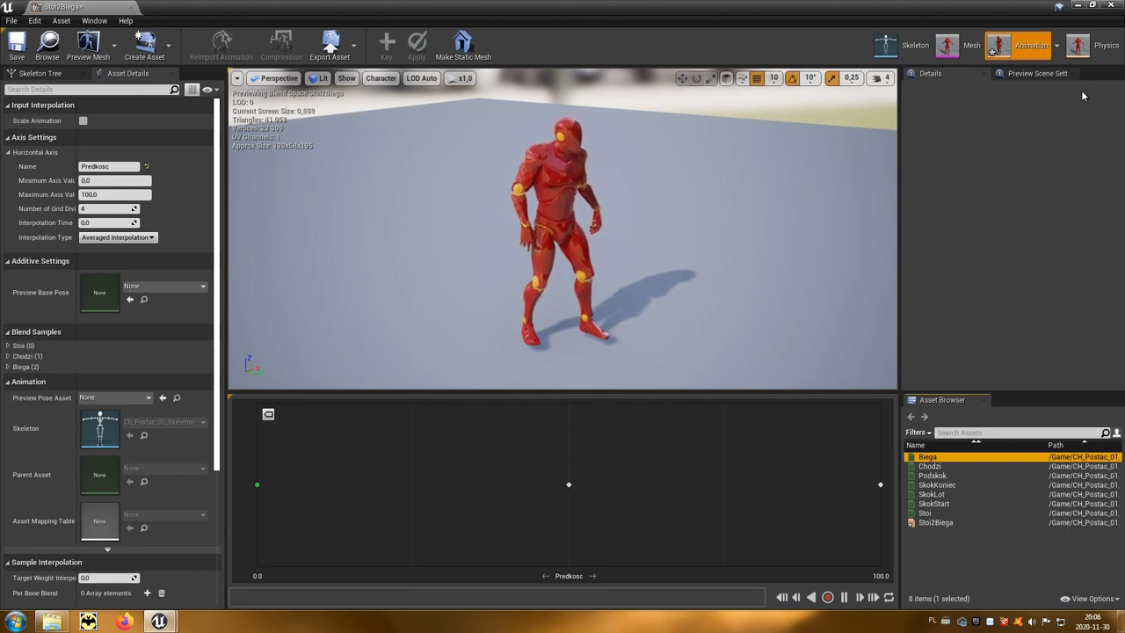
left_click(1110, 4)
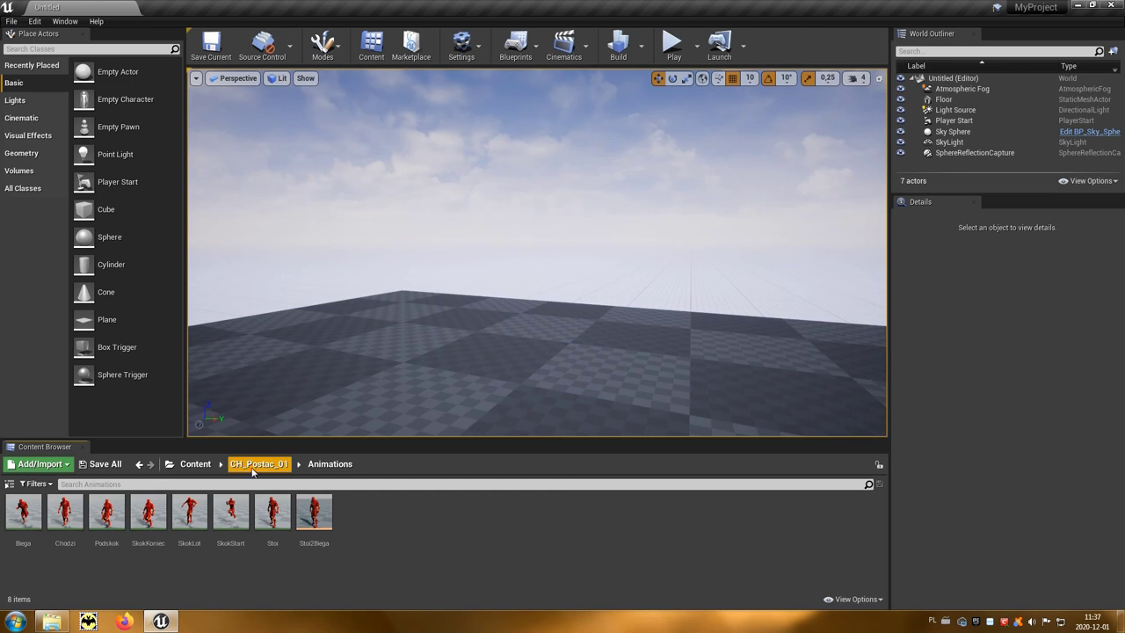
Go up to CH_Postac_01, open its Mesh folder and select the Ch_Postac_01 skeletal mesh
left_click(266, 464)
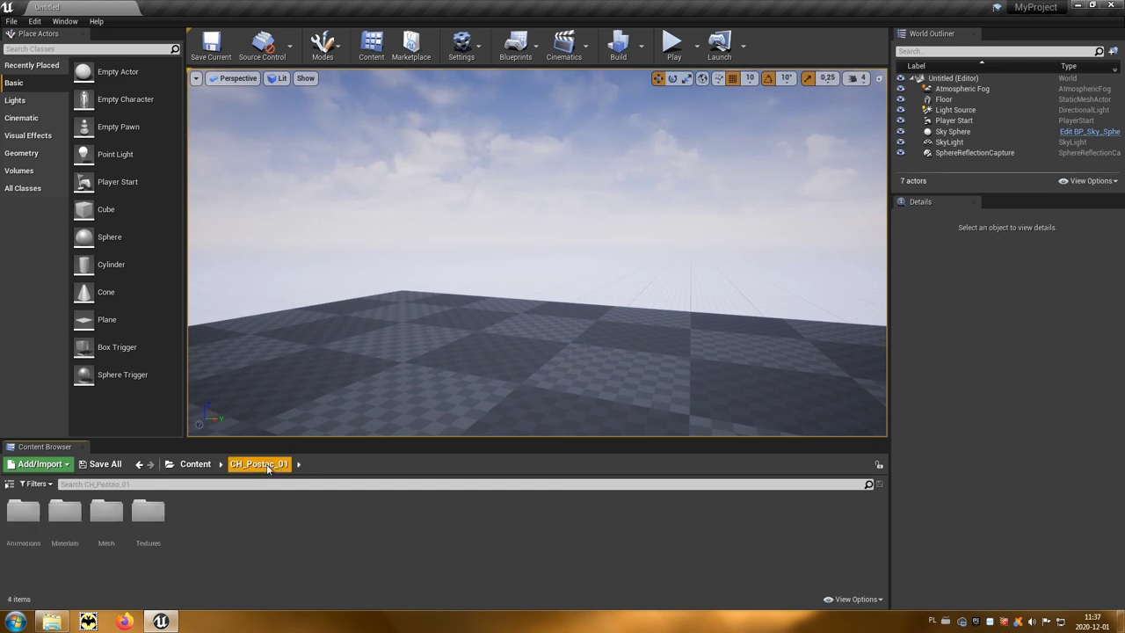
left_click(116, 508)
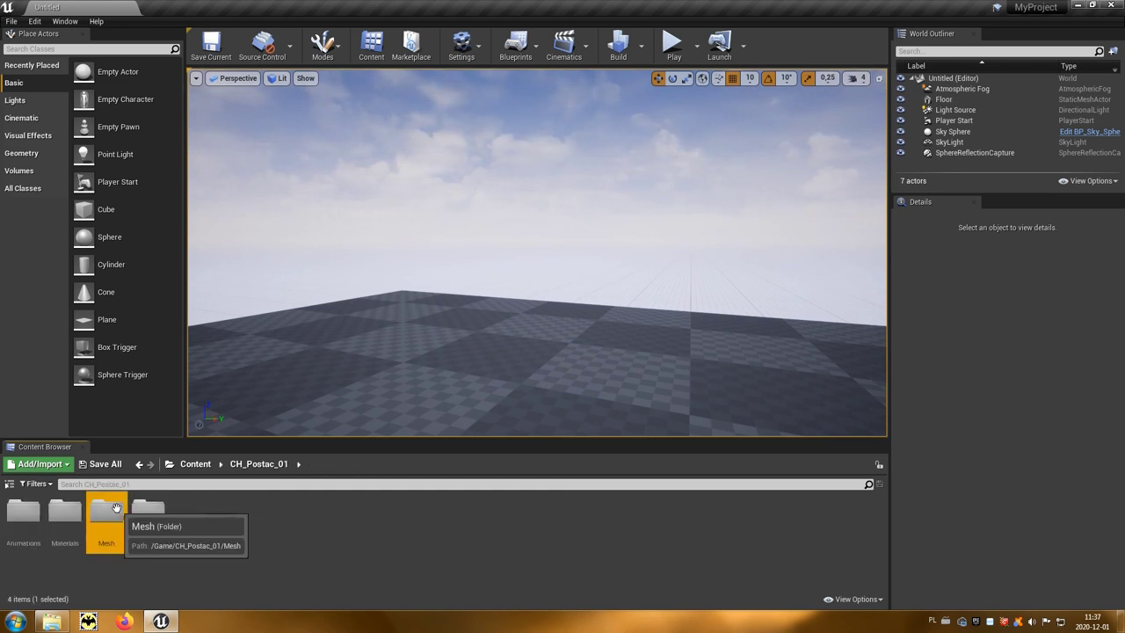
double_click(116, 508)
left_click(29, 508)
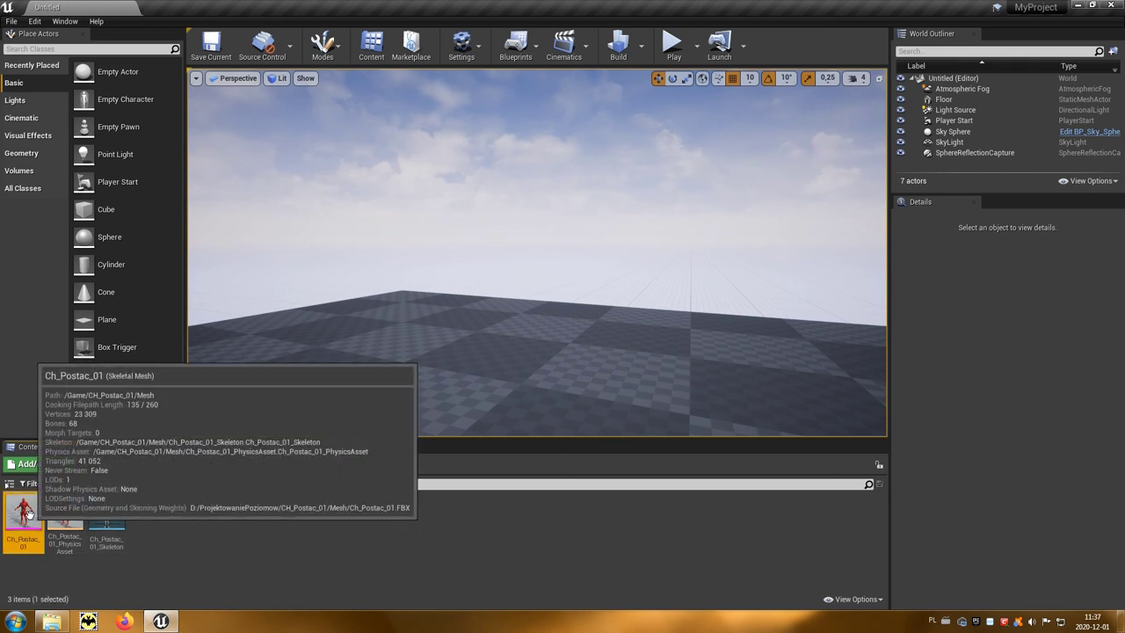
Create an Anim Blueprint from the Ch_Postac_01 mesh and name it Ch_Postac_01_BP
right_click(29, 510)
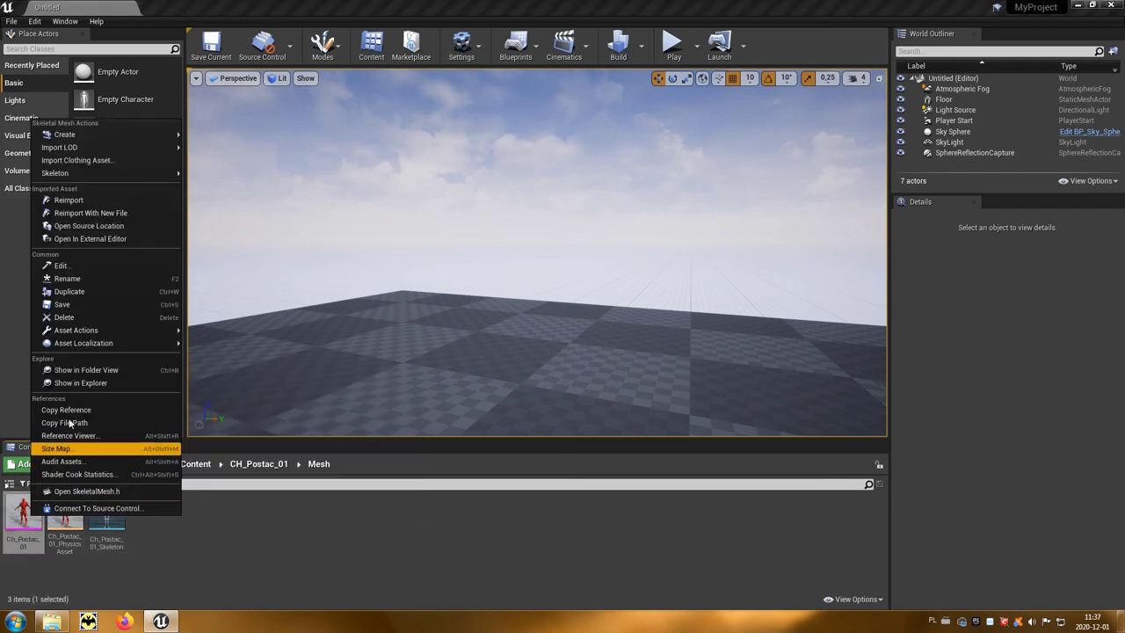
mouse_move(114, 141)
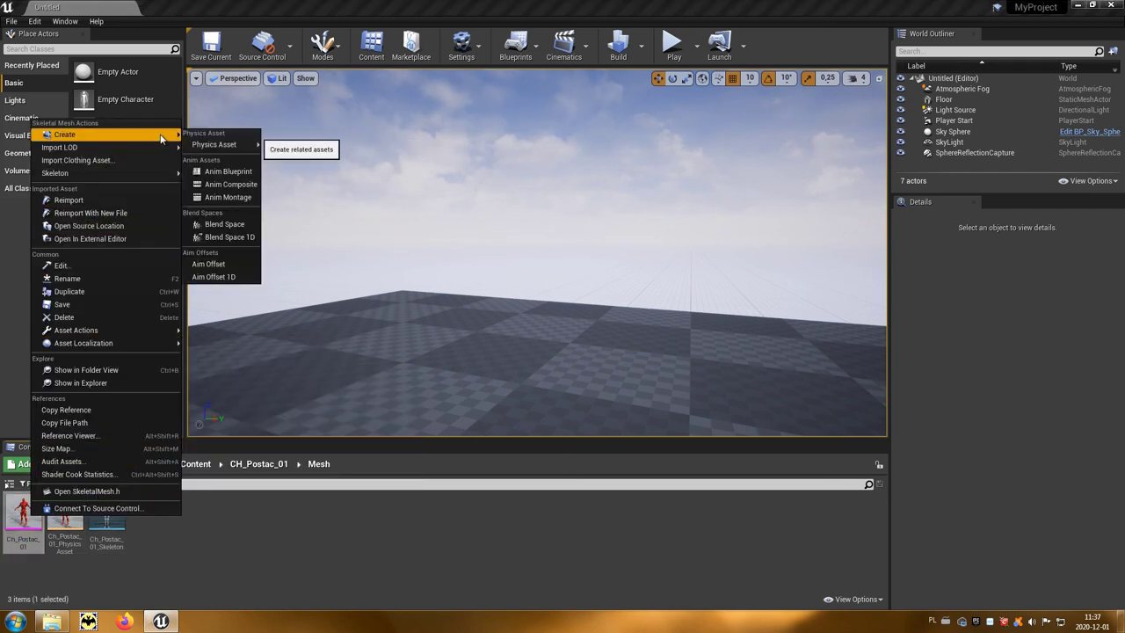
left_click(227, 172)
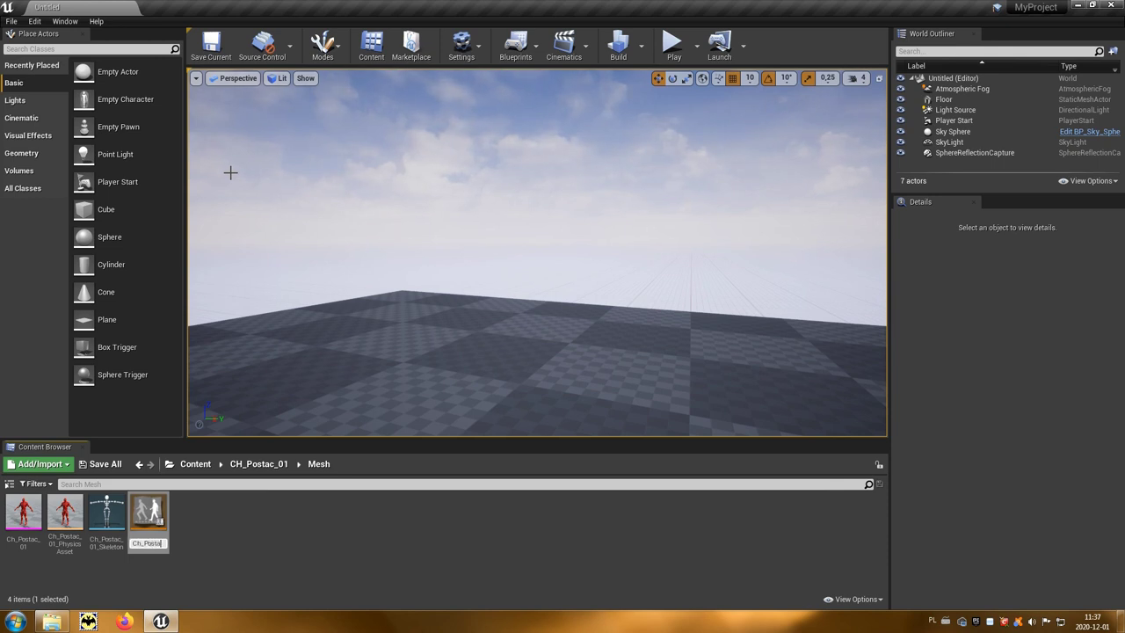
type("01_BP")
key("Return")
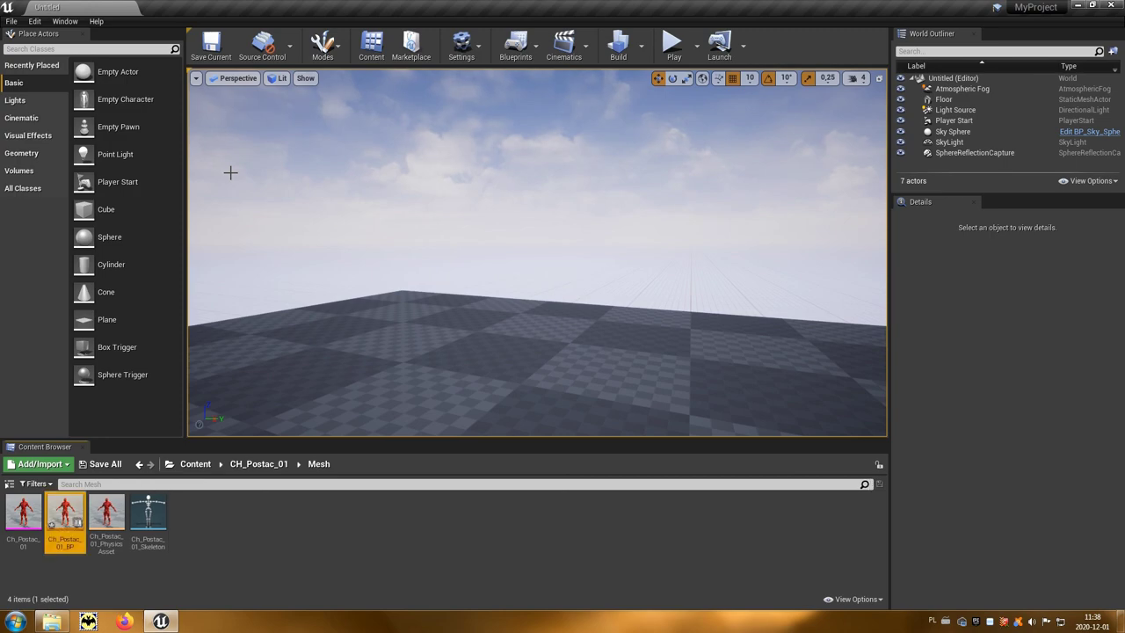